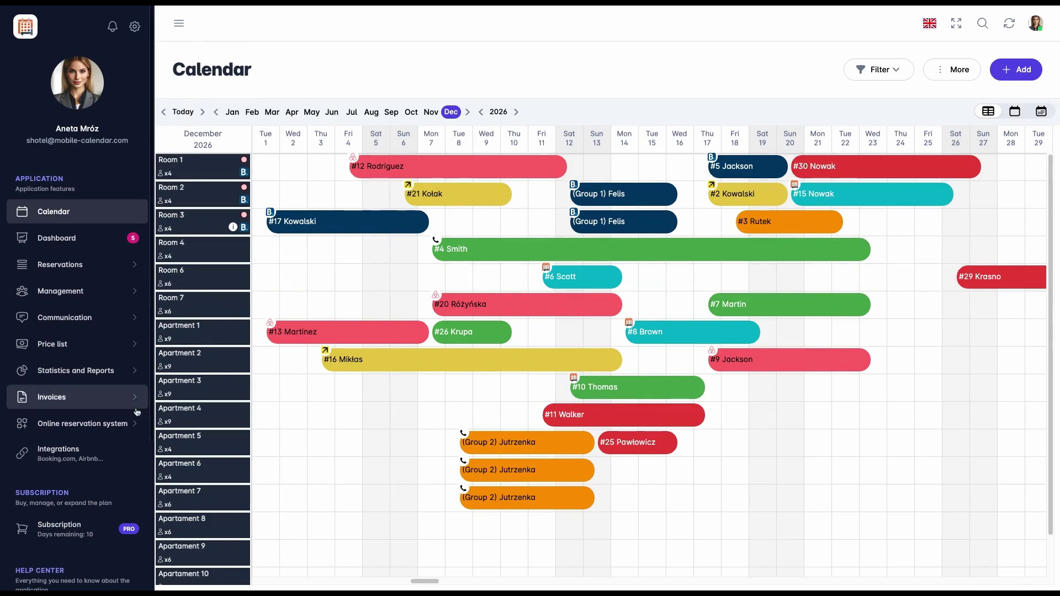
Step: Open the Booking.com card from the Integrations channel manager page
{"action": "left_click", "coordinate": [96, 455]}
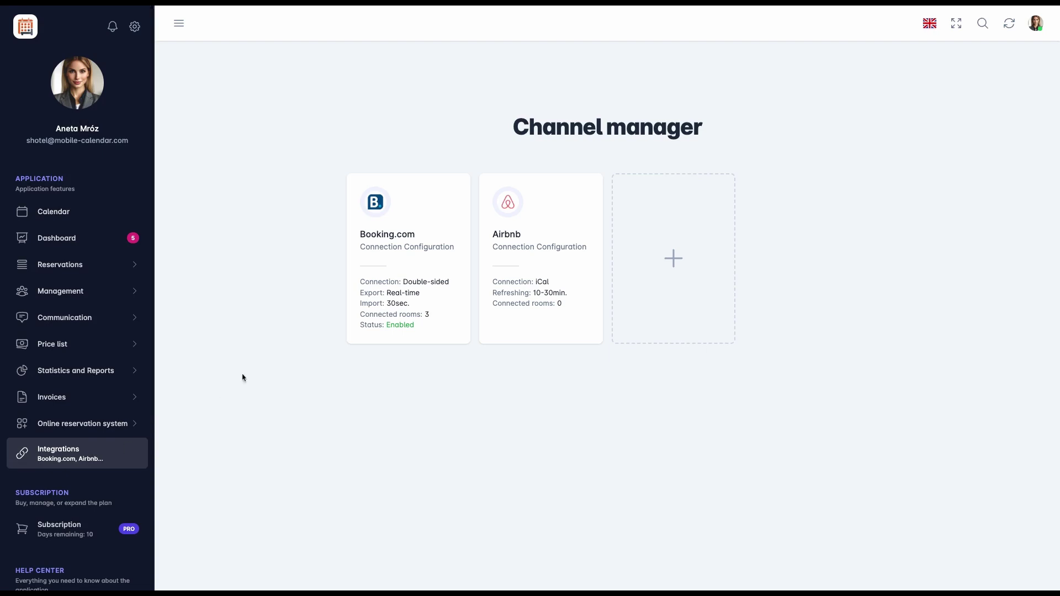
{"action": "left_click", "coordinate": [407, 270]}
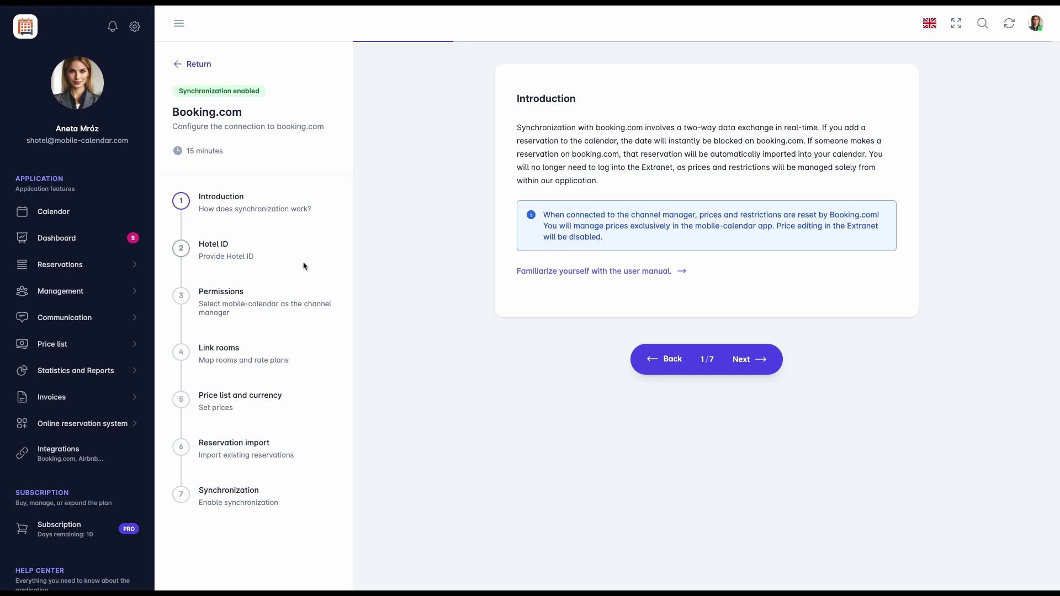
Step: Add the property's Booking.com Hotel ID to the connection and continue to Permissions
{"action": "left_click", "coordinate": [252, 255]}
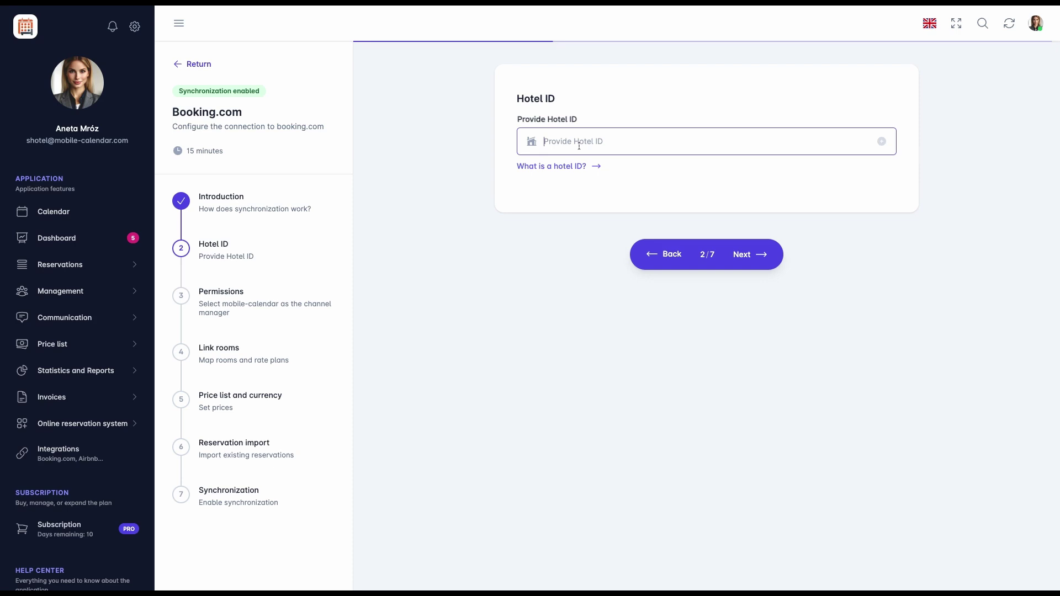
{"action": "type", "text": "4145318"}
{"action": "left_click", "coordinate": [882, 142]}
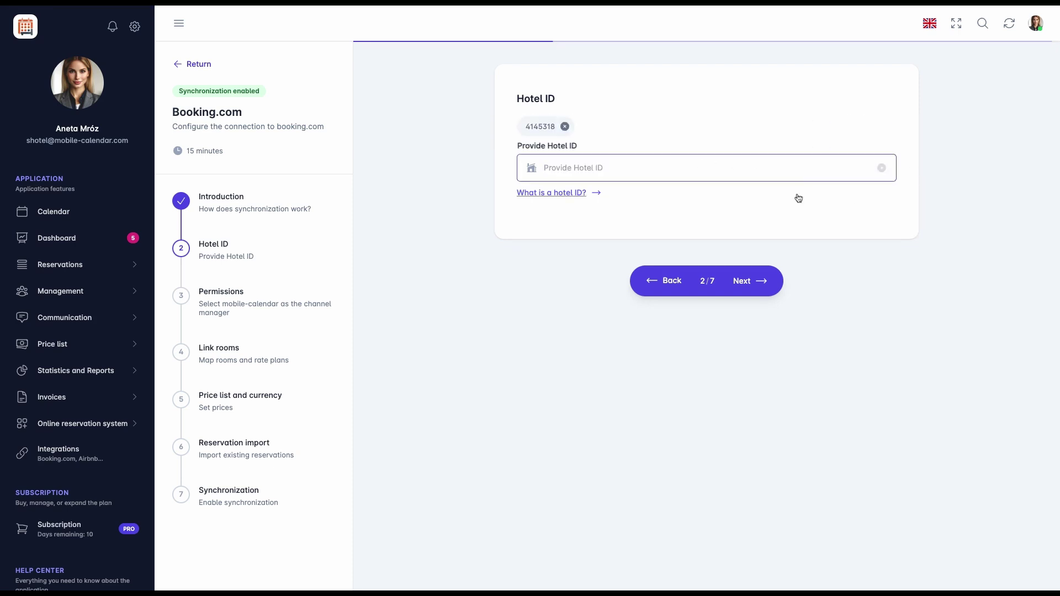
{"action": "left_click", "coordinate": [753, 282]}
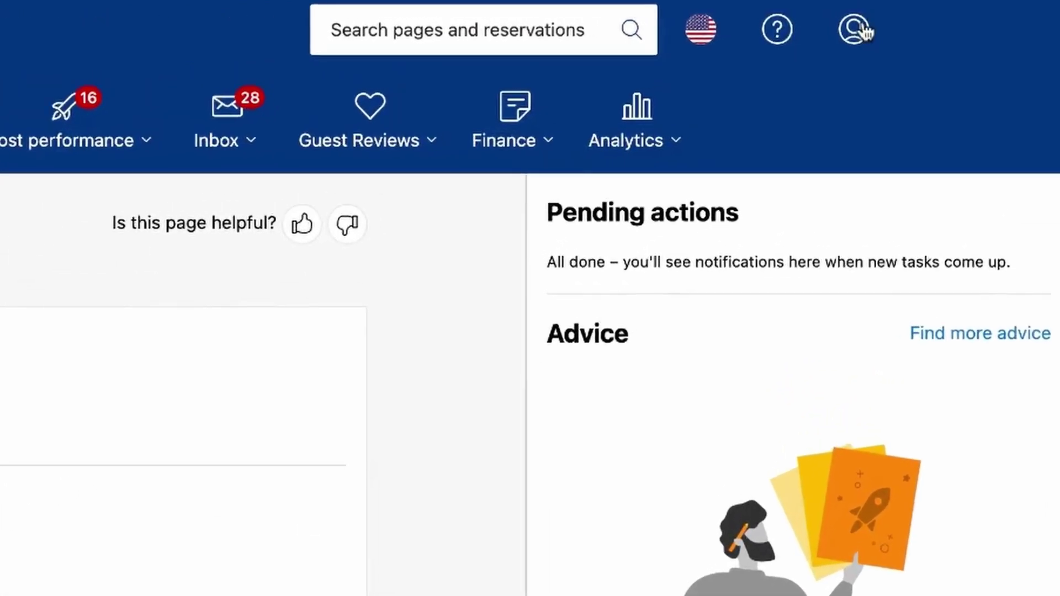
Step: In Extranet's Connectivity provider settings, connect mobile-calendar (dpTechnologies) with all permissions
{"action": "left_click", "coordinate": [873, 26]}
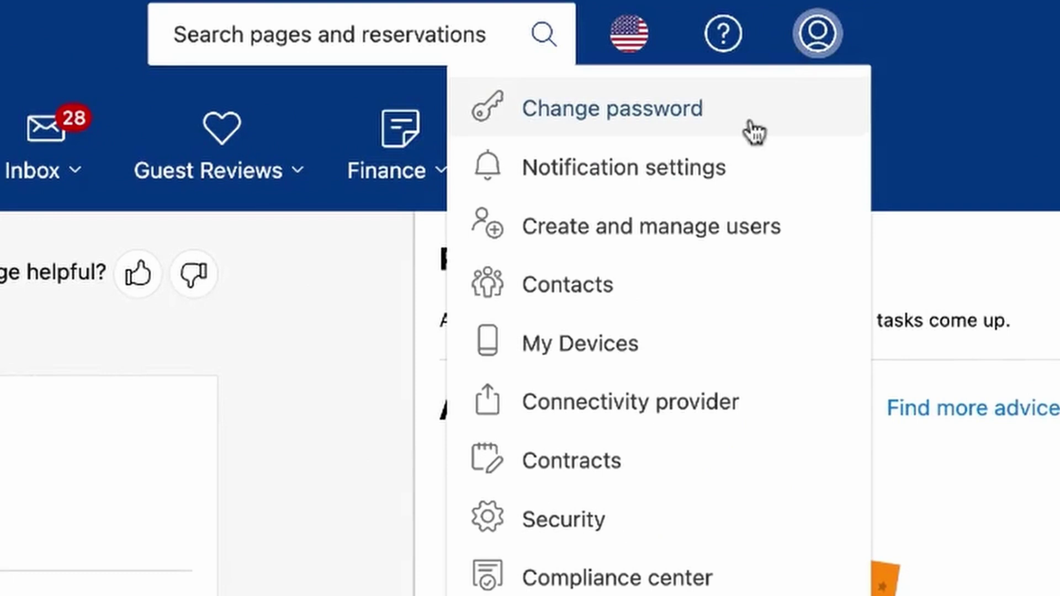
{"action": "left_click", "coordinate": [632, 414]}
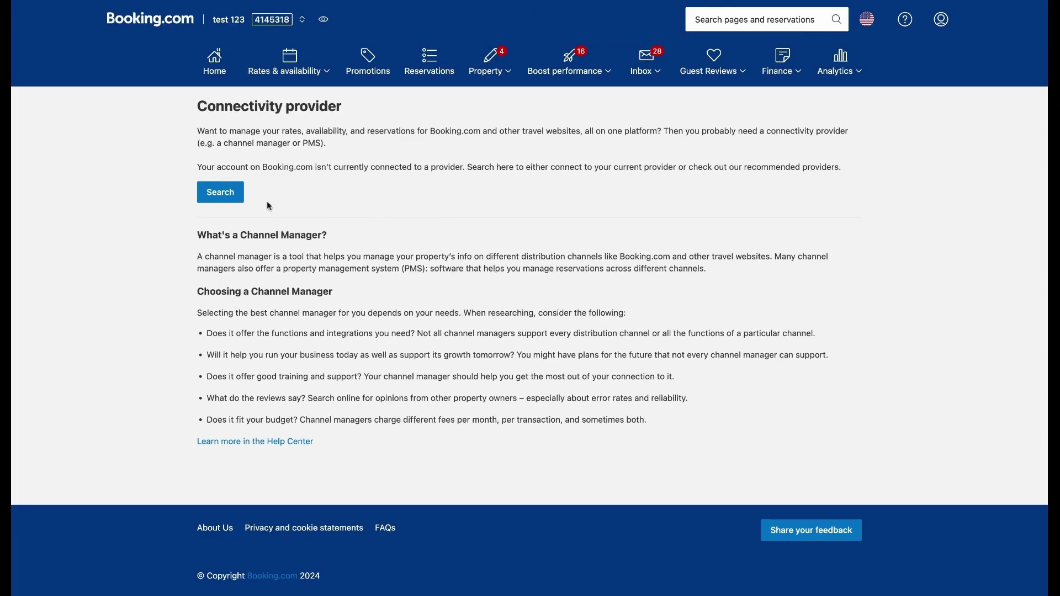
{"action": "left_click", "coordinate": [218, 198]}
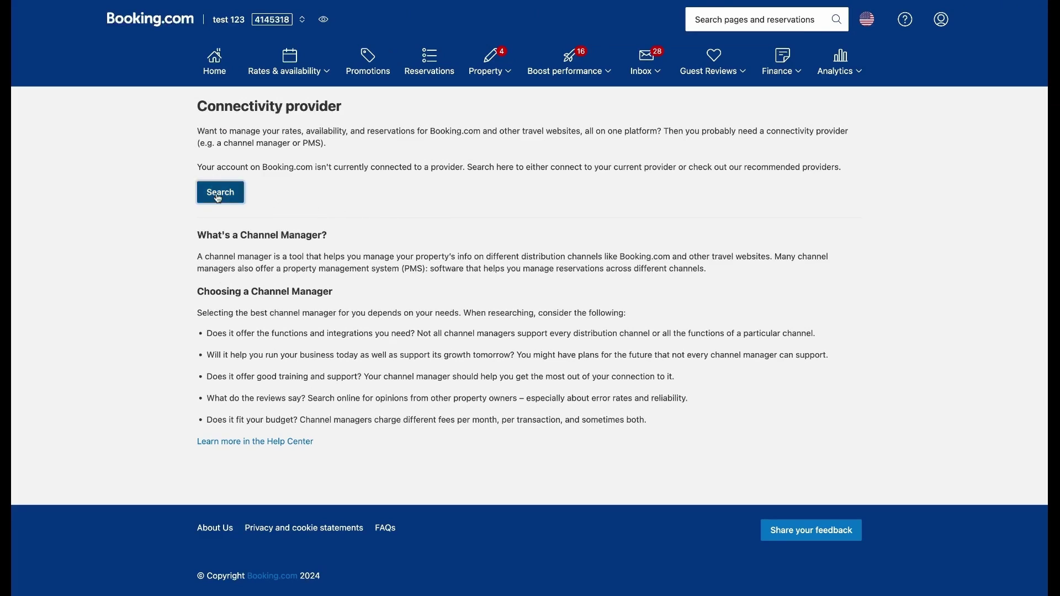
{"action": "left_click", "coordinate": [256, 171]}
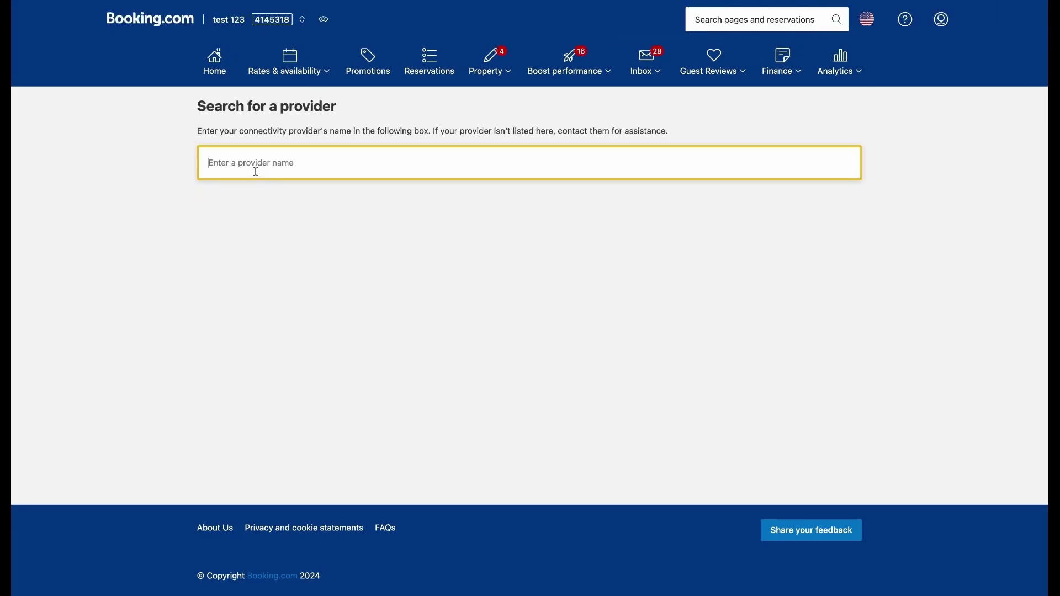
{"action": "type", "text": "mobile-calendar"}
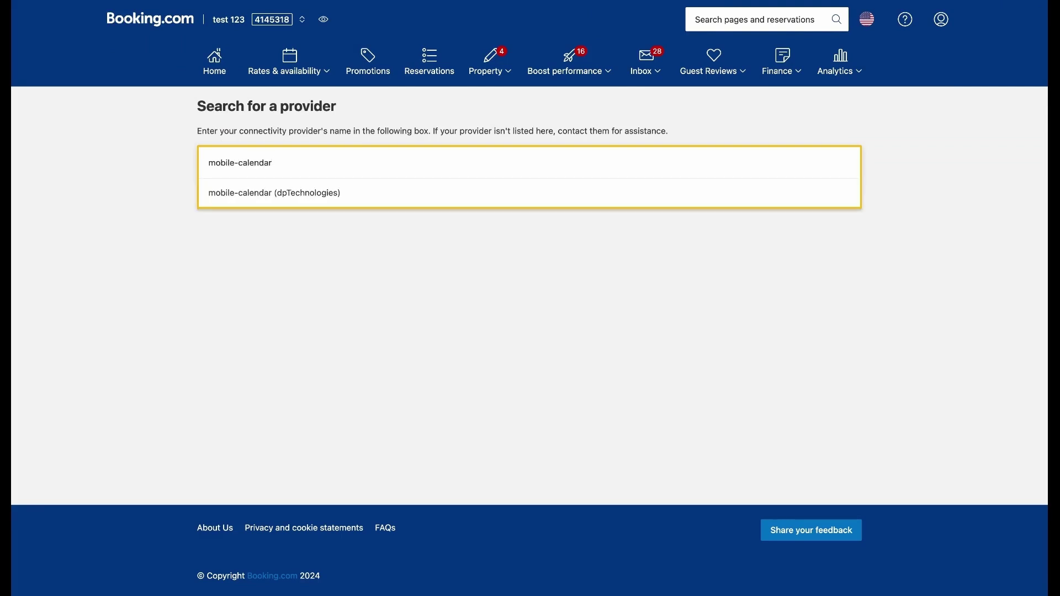
{"action": "left_click", "coordinate": [268, 194]}
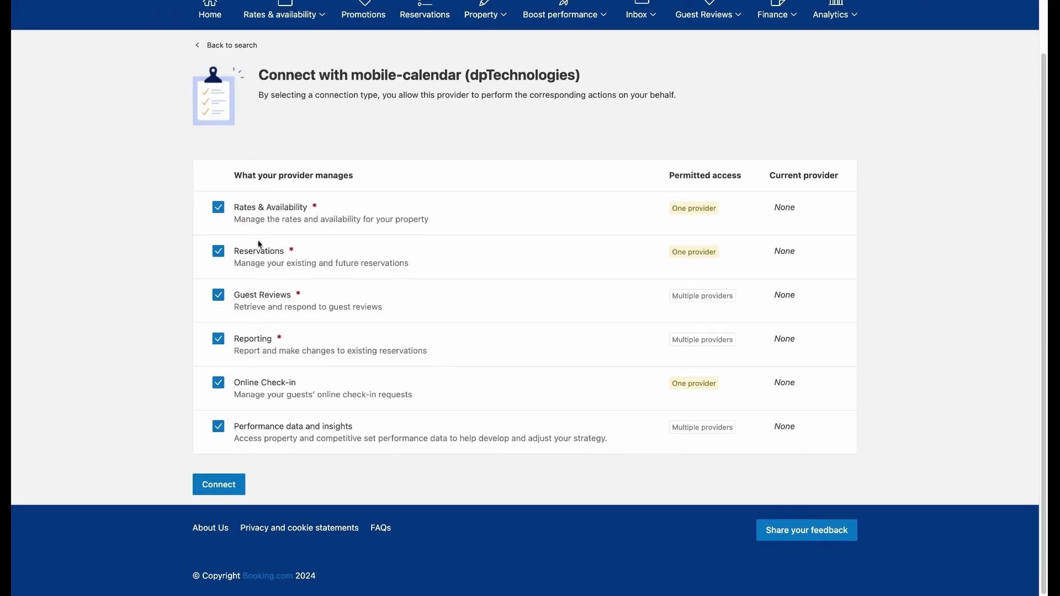
{"action": "left_click", "coordinate": [225, 490]}
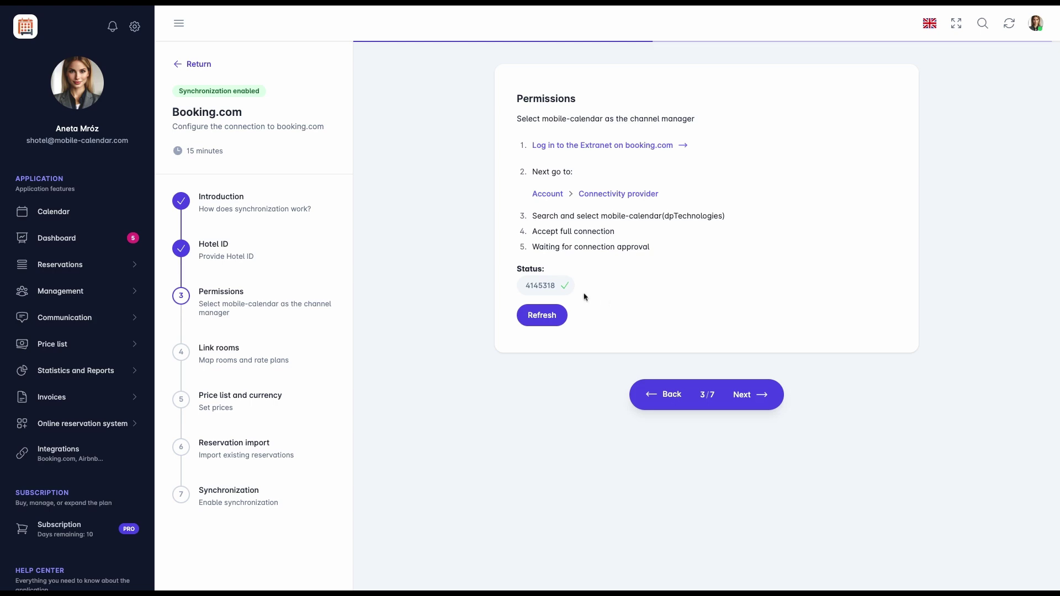
Step: Link Room 1 to Apartment with Balcony and keep Room 2 on Double Room with Park View
{"action": "mouse_move", "coordinate": [563, 294]}
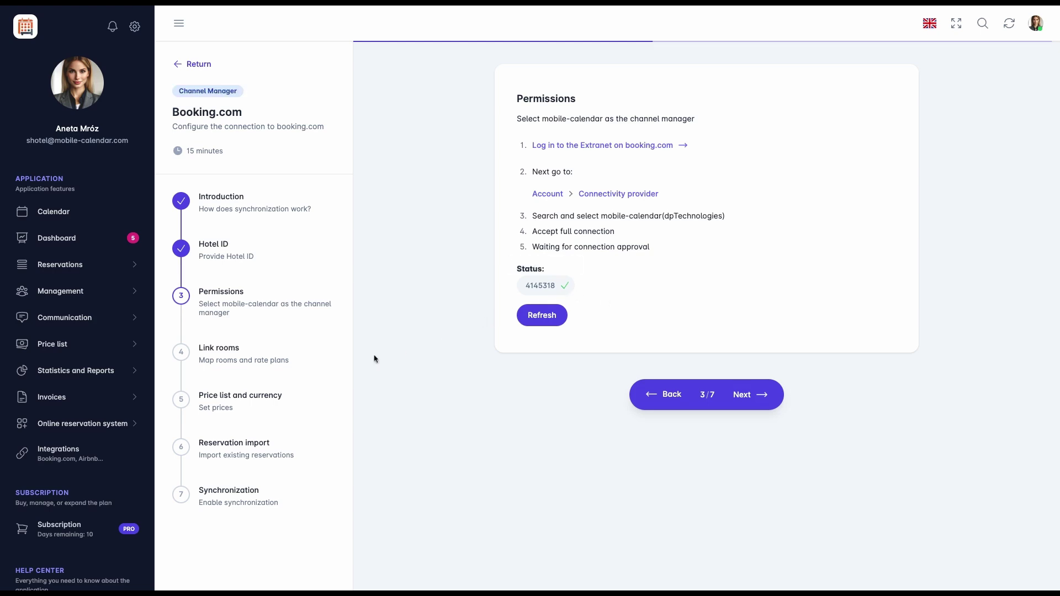
{"action": "left_click", "coordinate": [270, 363]}
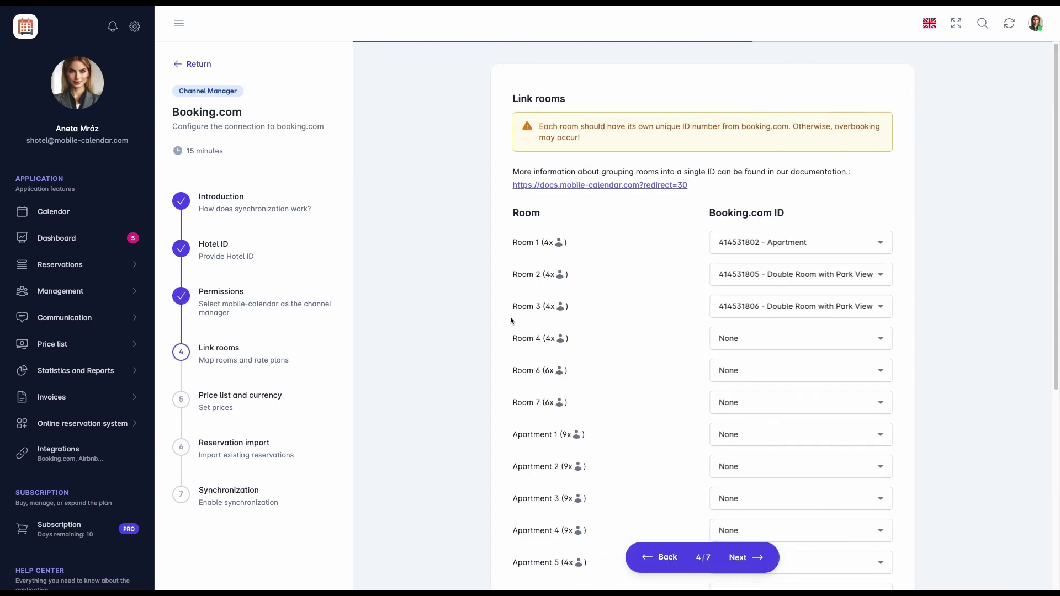
{"action": "left_click", "coordinate": [801, 247]}
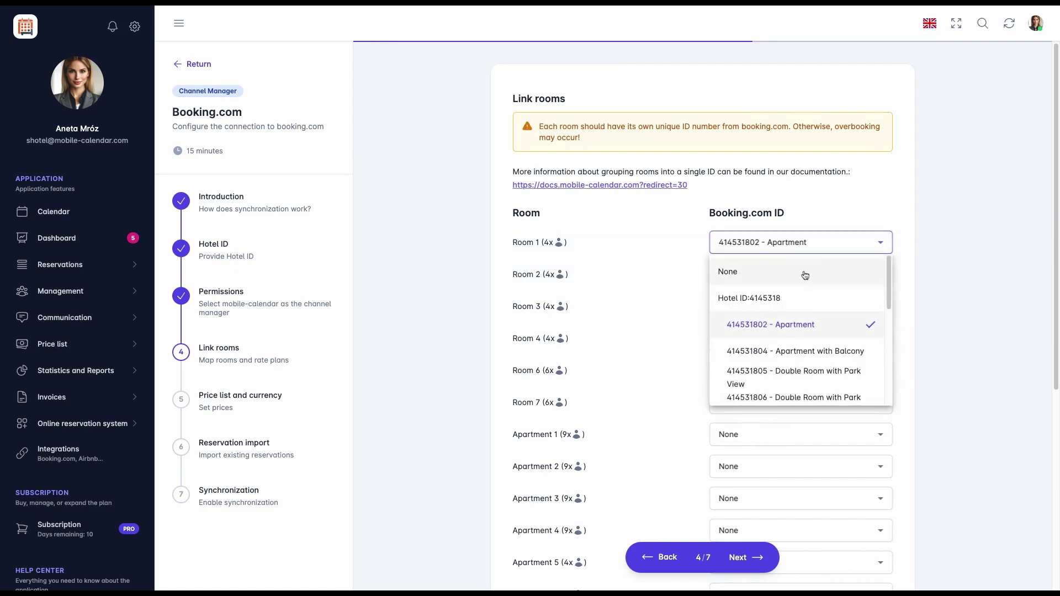
{"action": "left_click", "coordinate": [811, 351]}
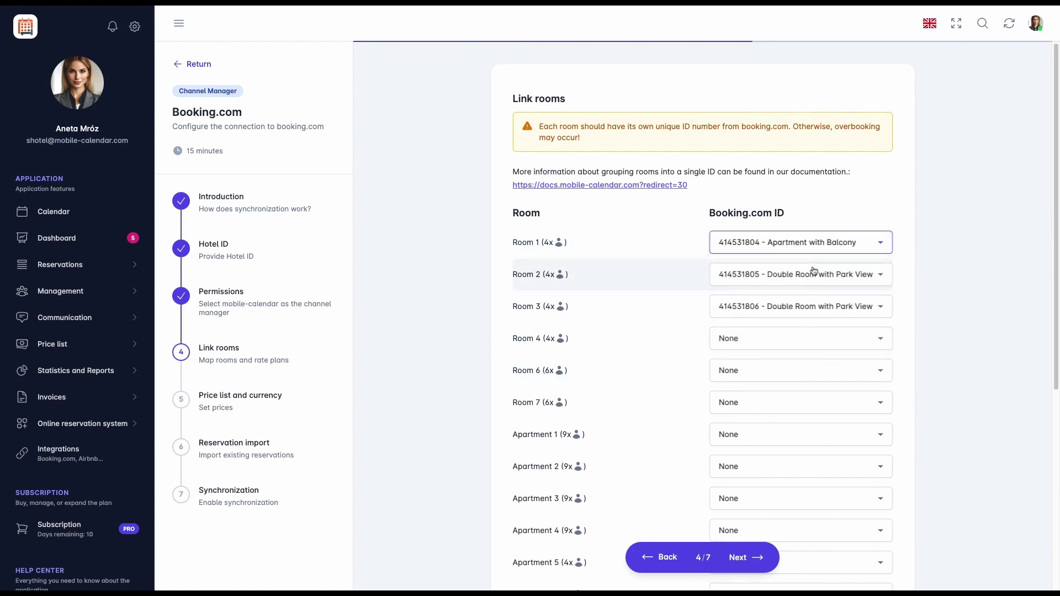
{"action": "left_click", "coordinate": [798, 274]}
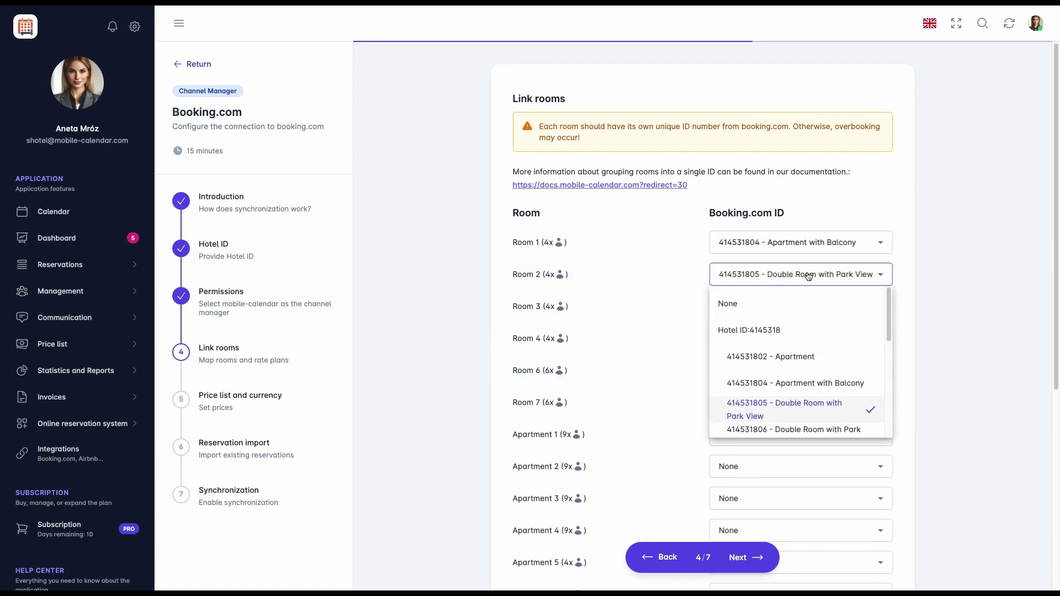
{"action": "left_click", "coordinate": [801, 414]}
{"action": "scroll", "coordinate": [806, 353], "scroll_direction": "down", "scroll_amount": 3}
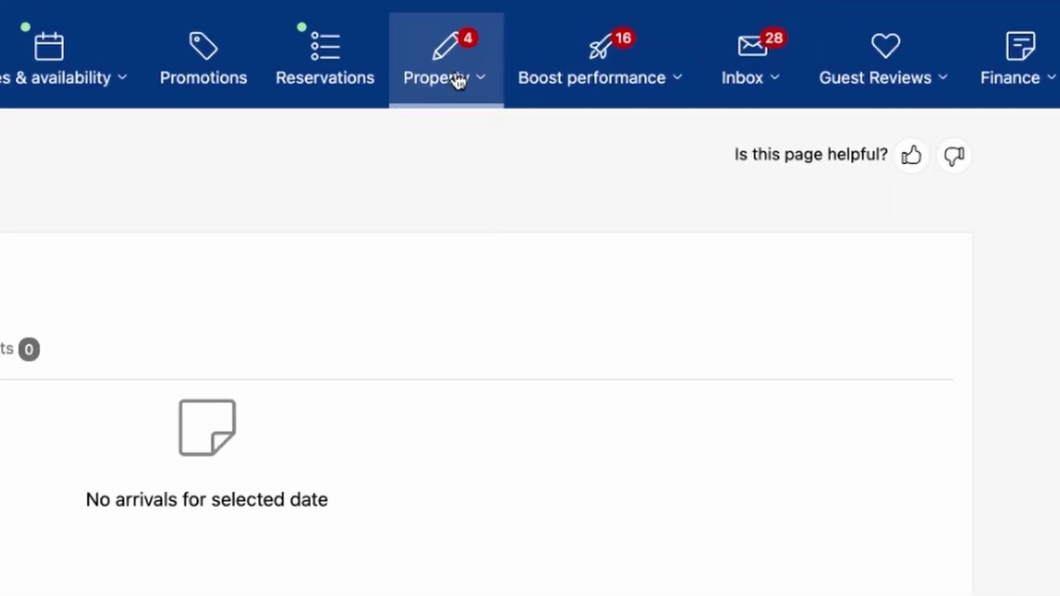
Step: Compare room IDs in Extranet's Property Layout, then save the room links in mobile-calendar
{"action": "left_click", "coordinate": [479, 76]}
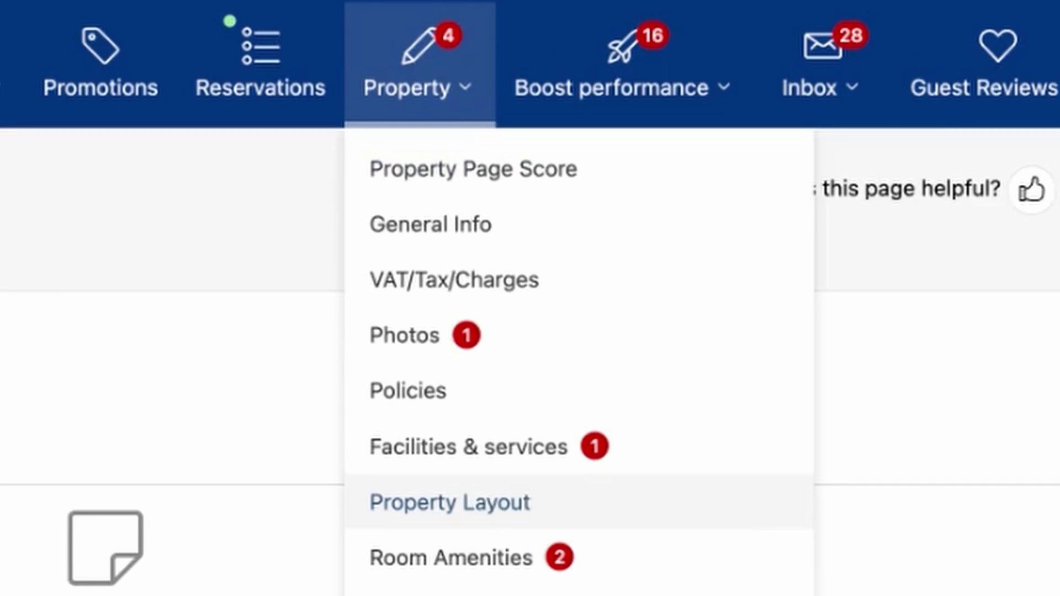
{"action": "left_click", "coordinate": [450, 502]}
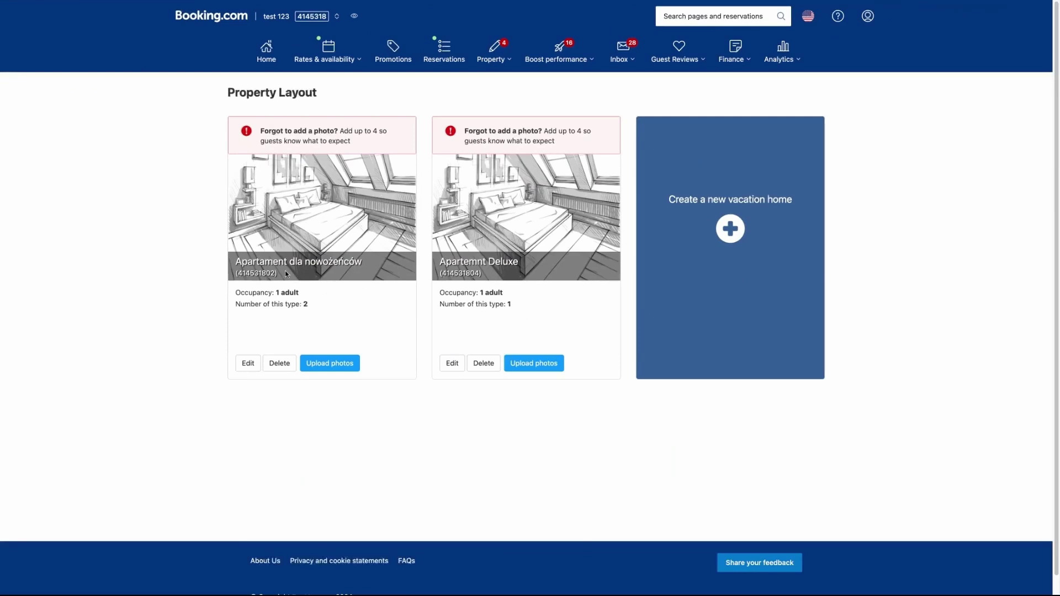
{"action": "left_click_drag", "start_coordinate": [298, 275], "coordinate": [237, 273]}
{"action": "left_click_drag", "start_coordinate": [238, 273], "coordinate": [236, 274]}
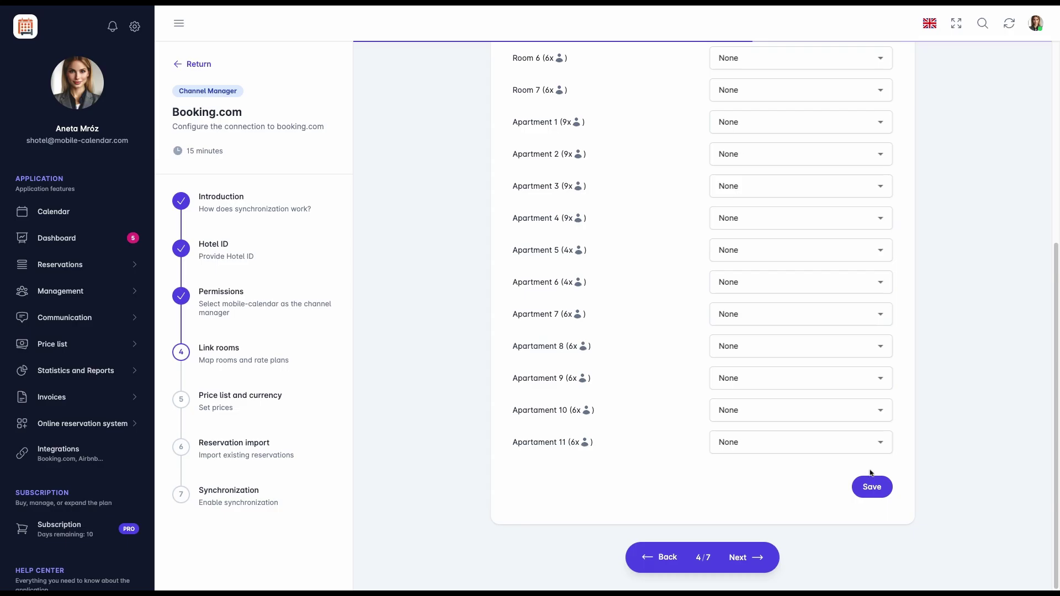
{"action": "left_click", "coordinate": [872, 484]}
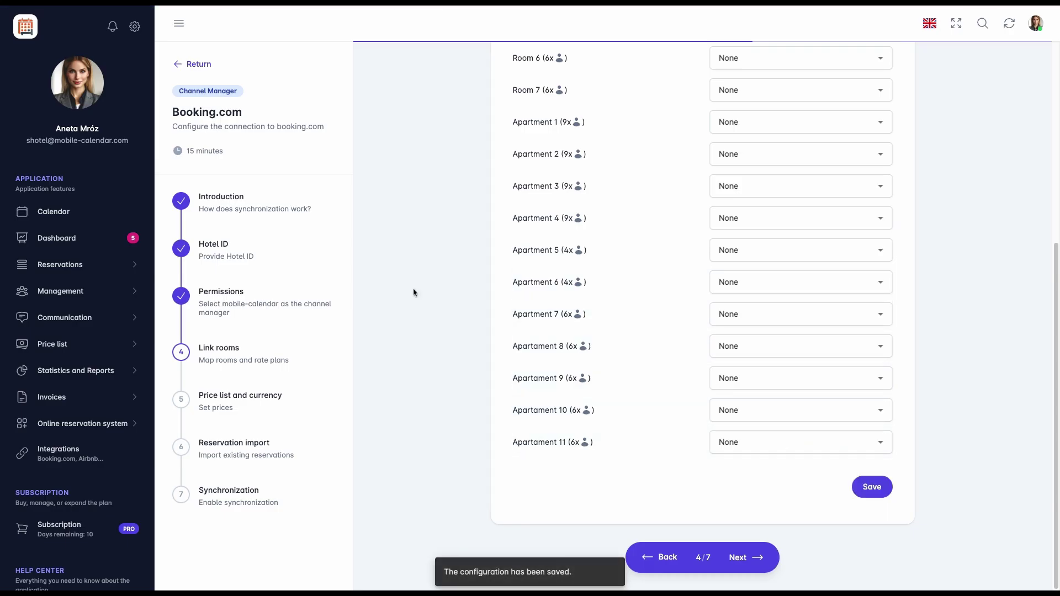
Step: Open the Price list grid and leave Room 1's Bar Rate on a flat per-room price
{"action": "left_click", "coordinate": [256, 395]}
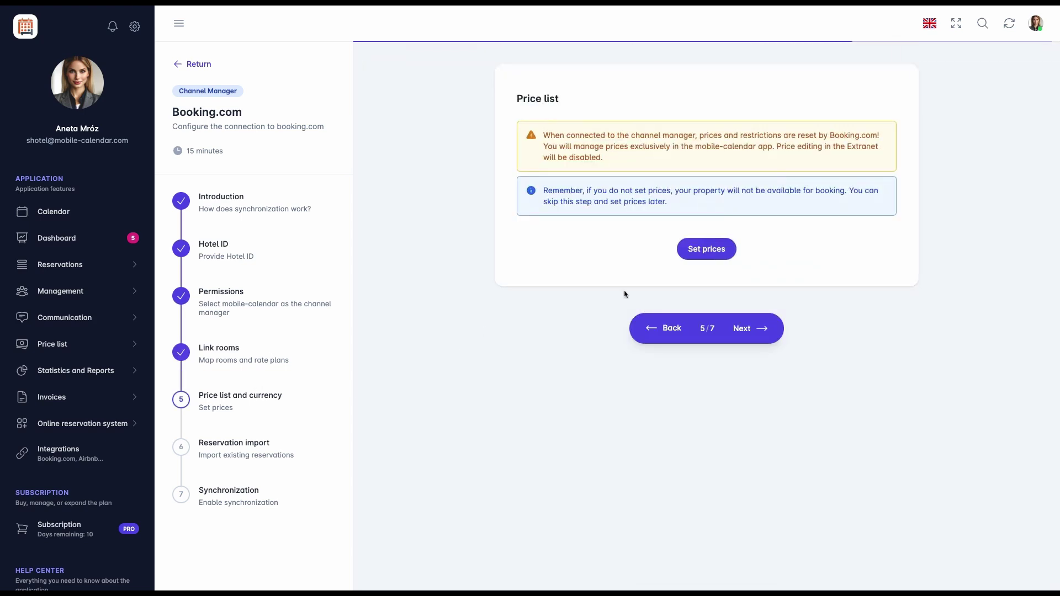
{"action": "left_click", "coordinate": [704, 257]}
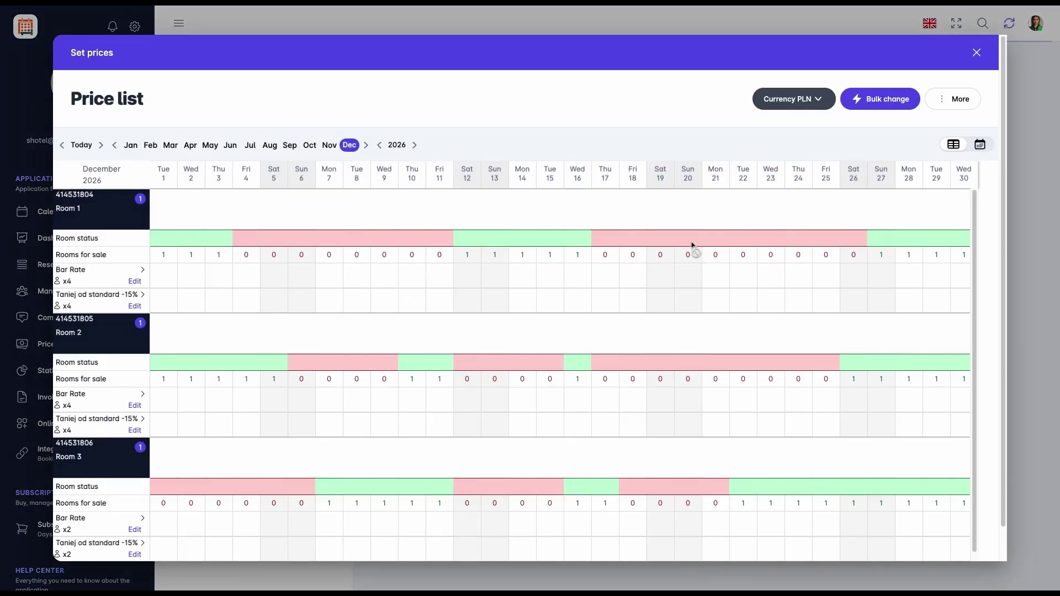
{"action": "left_click", "coordinate": [135, 282]}
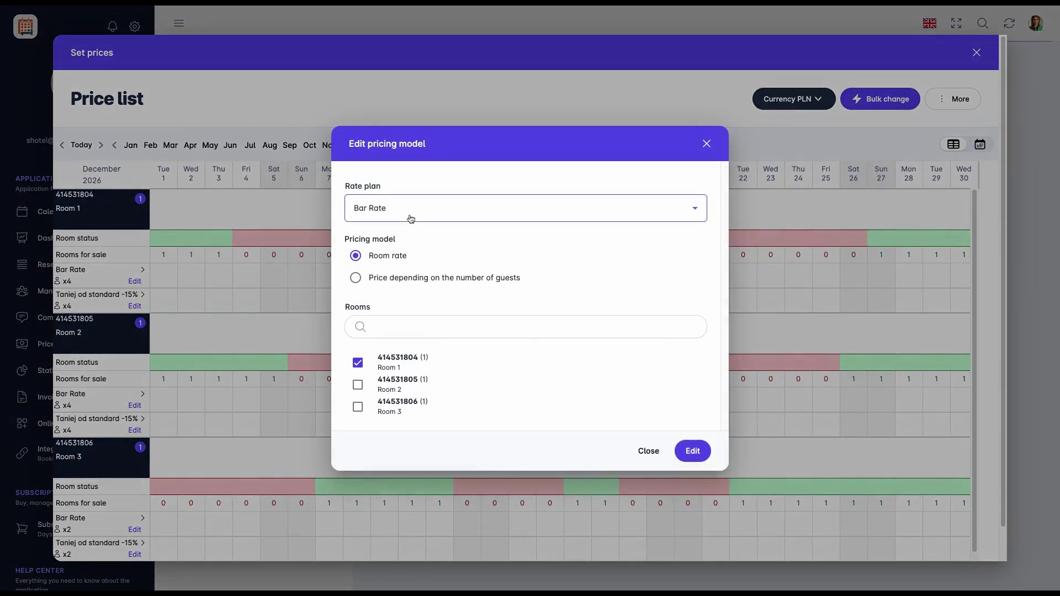
{"action": "left_click", "coordinate": [390, 278]}
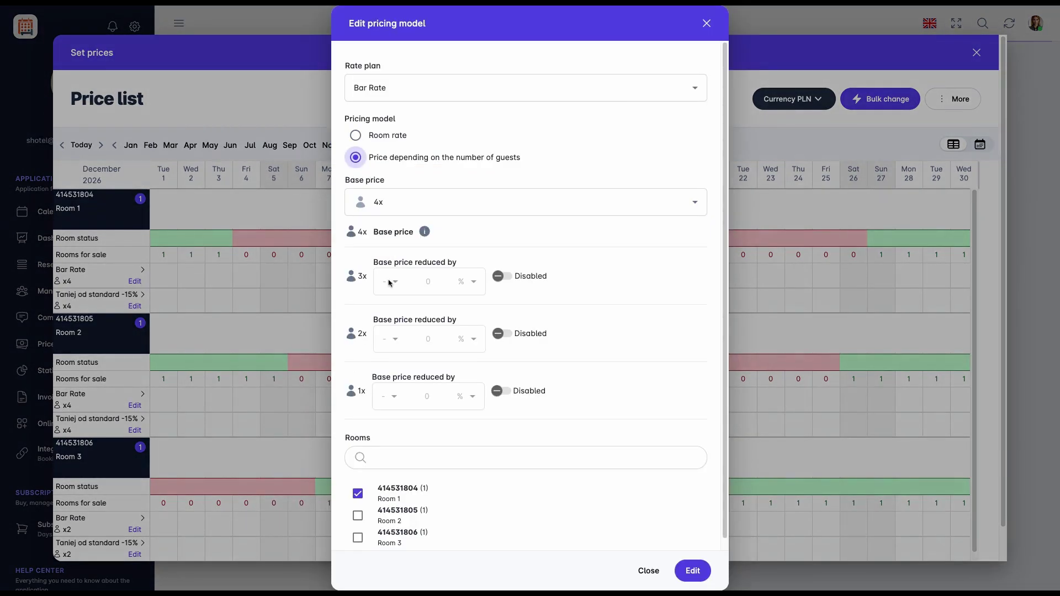
{"action": "left_click", "coordinate": [389, 138]}
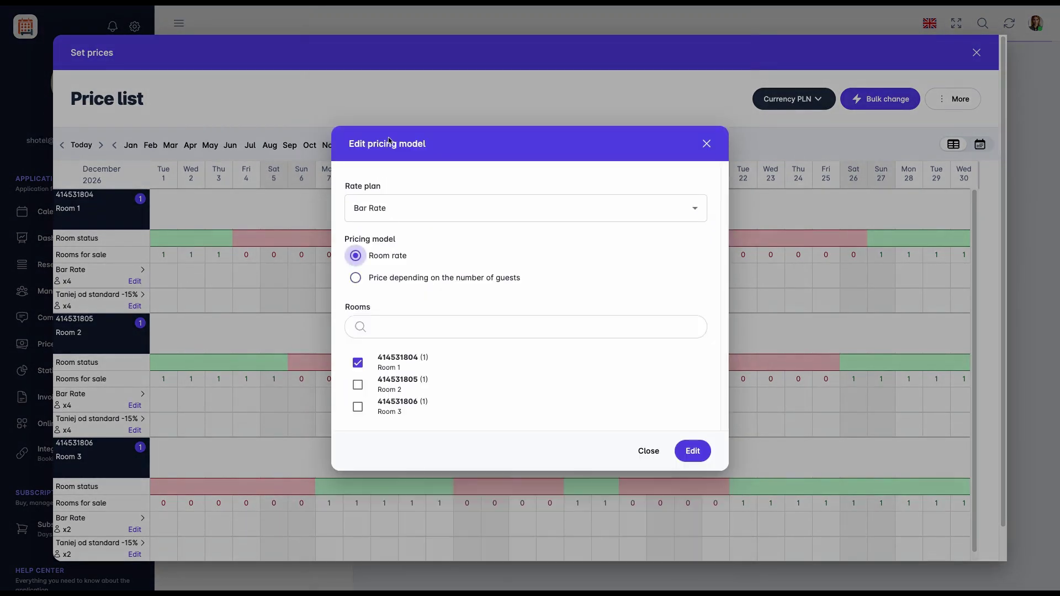
{"action": "left_click", "coordinate": [707, 144]}
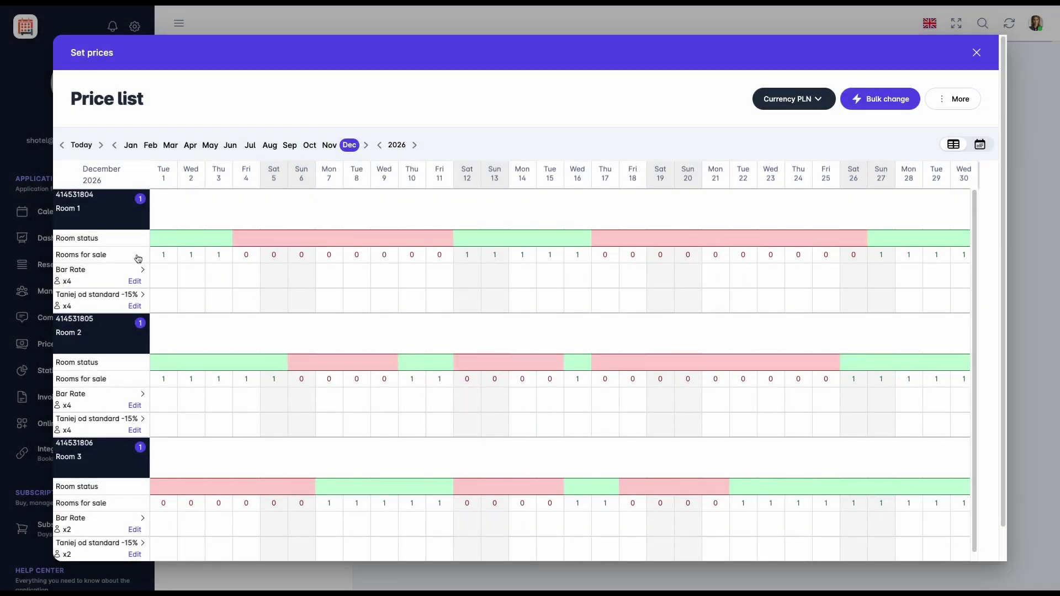
Step: Set Room 1's Bar Rate to 150 for December 1–13, 2026
{"action": "left_click", "coordinate": [143, 270]}
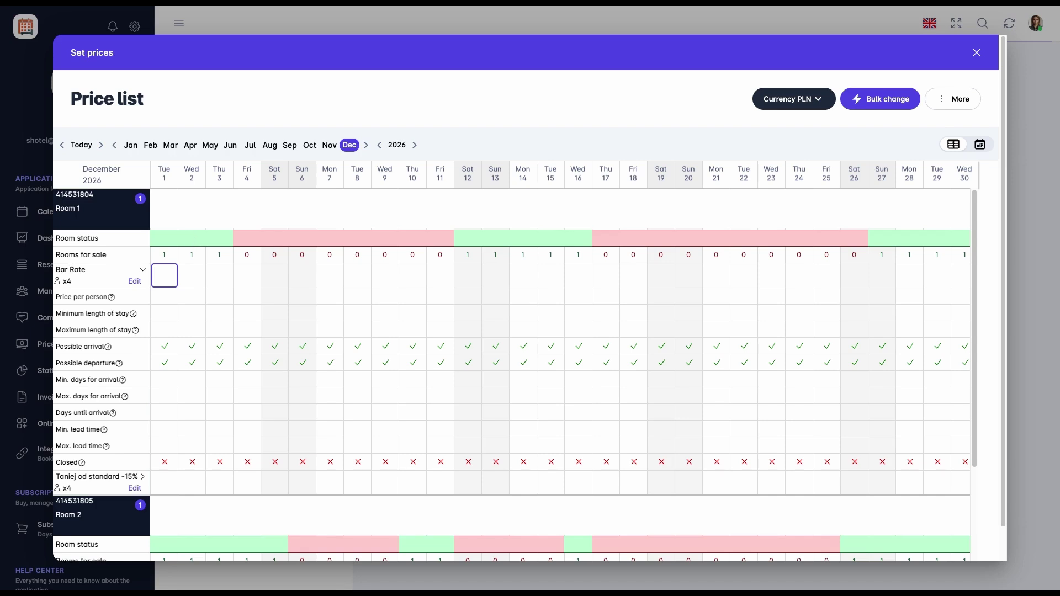
{"action": "type", "text": "150"}
{"action": "left_click", "coordinate": [192, 275]}
{"action": "type", "text": "150"}
{"action": "left_click", "coordinate": [220, 275]}
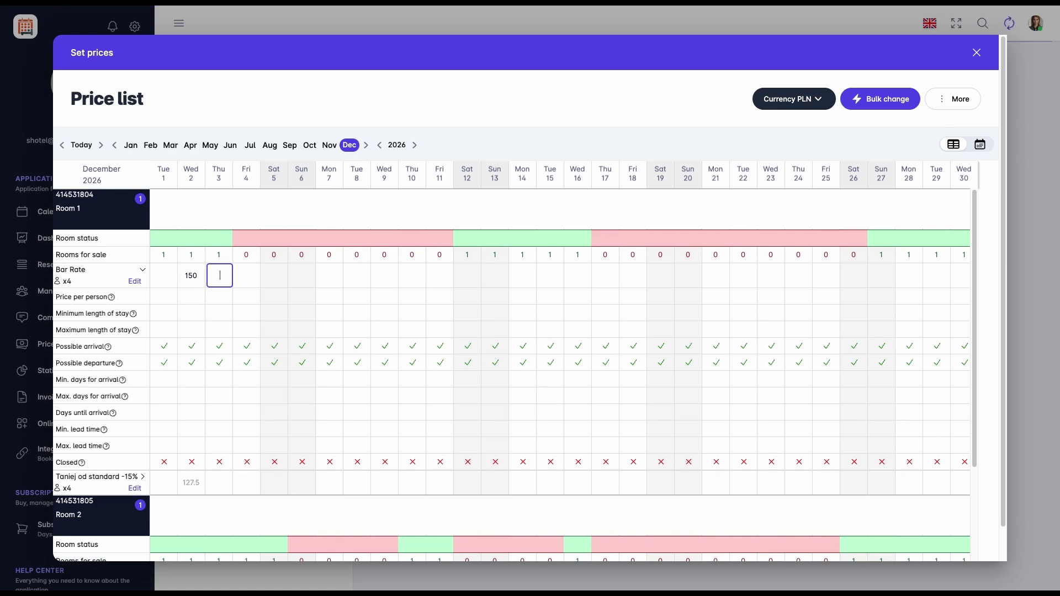
{"action": "type", "text": "150"}
{"action": "left_click", "coordinate": [247, 275]}
{"action": "left_click_drag", "start_coordinate": [161, 275], "coordinate": [492, 276]}
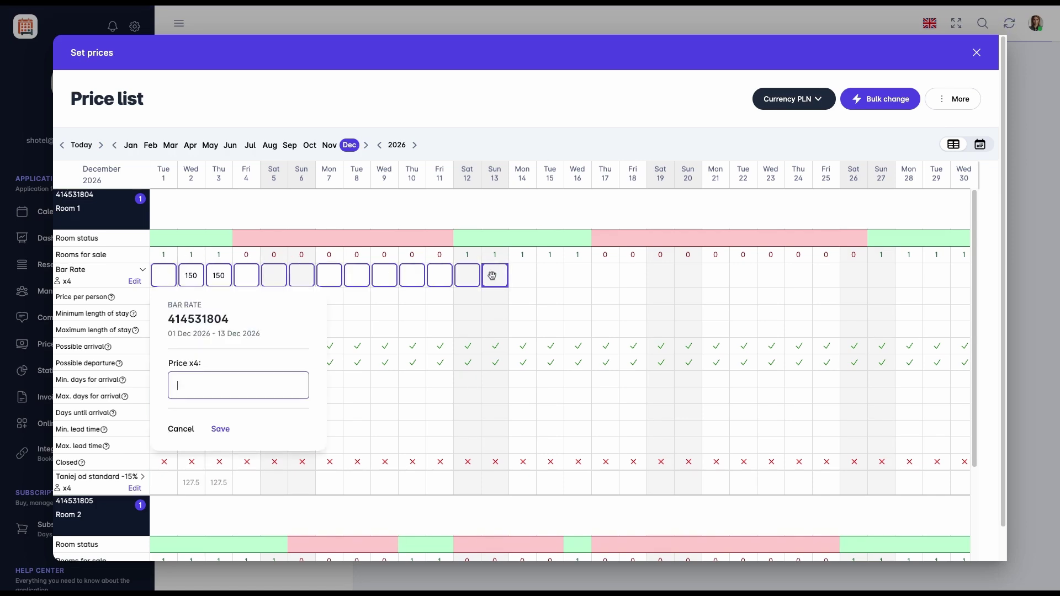
{"action": "type", "text": "150"}
{"action": "left_click", "coordinate": [219, 429]}
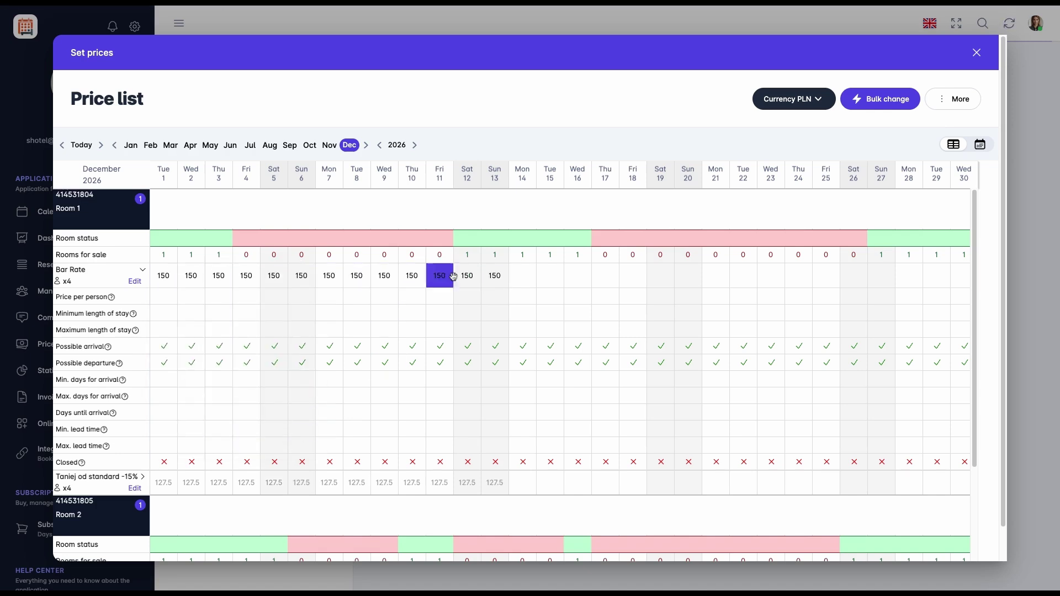
Step: Start a bulk change for the Bar Rate covering December 1–31, 2026
{"action": "left_click", "coordinate": [890, 100]}
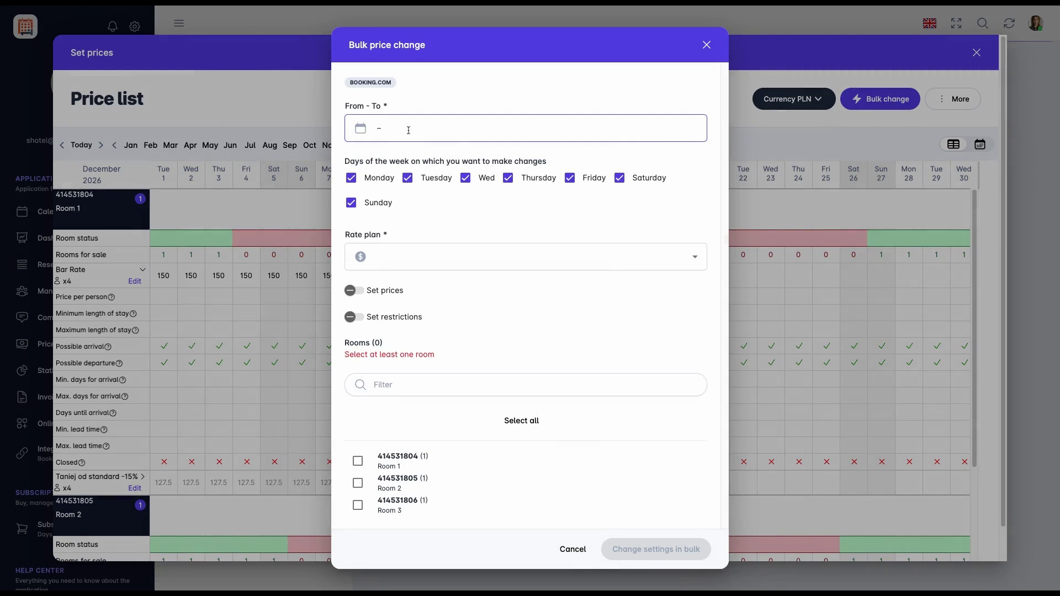
{"action": "left_click", "coordinate": [409, 130]}
{"action": "left_click", "coordinate": [393, 159]}
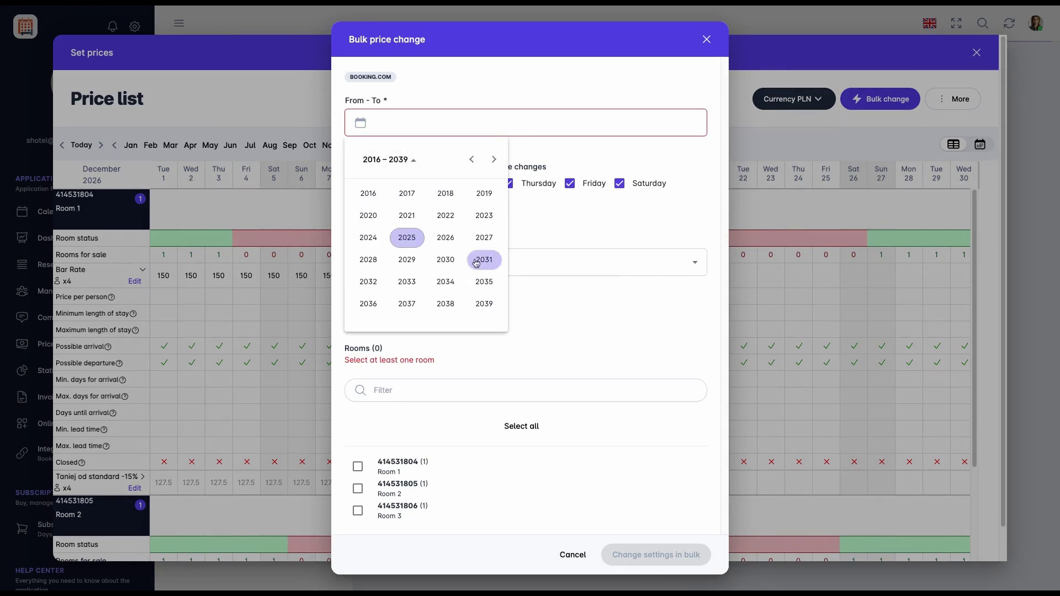
{"action": "left_click", "coordinate": [446, 237]}
{"action": "left_click", "coordinate": [484, 259]}
{"action": "left_click", "coordinate": [382, 229]}
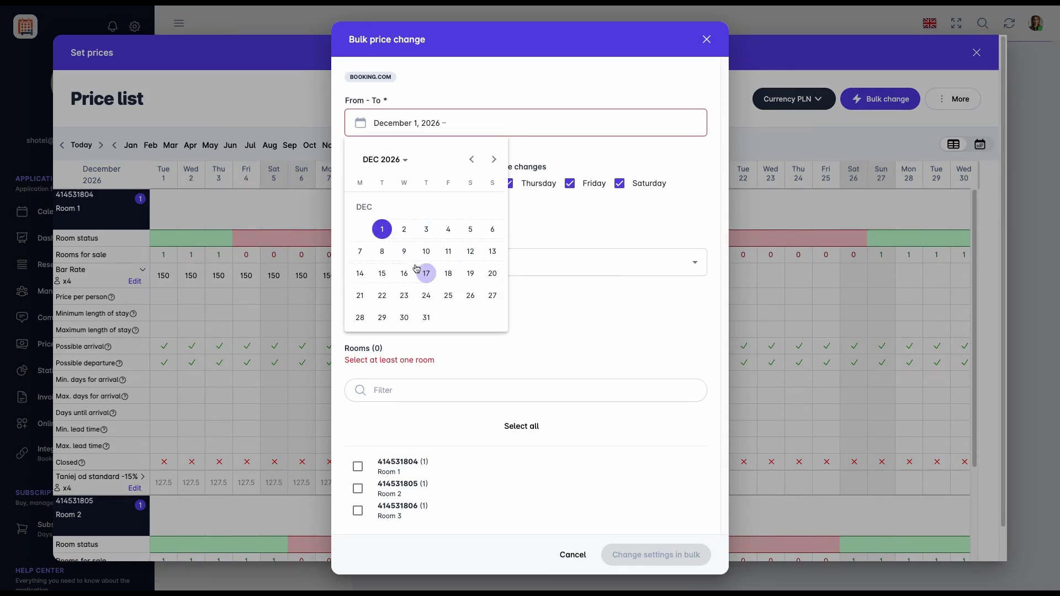
{"action": "left_click", "coordinate": [426, 317]}
{"action": "left_click", "coordinate": [426, 261]}
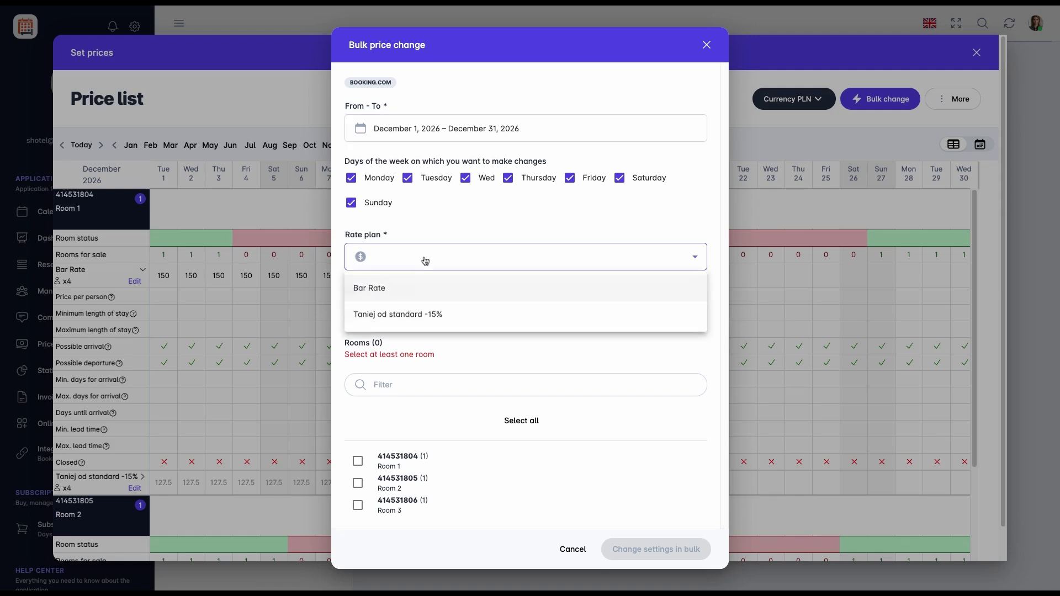
{"action": "left_click", "coordinate": [415, 288]}
Step: Set the bulk price to 250 PLN with a minimum length of stay of 2
{"action": "left_click", "coordinate": [365, 290]}
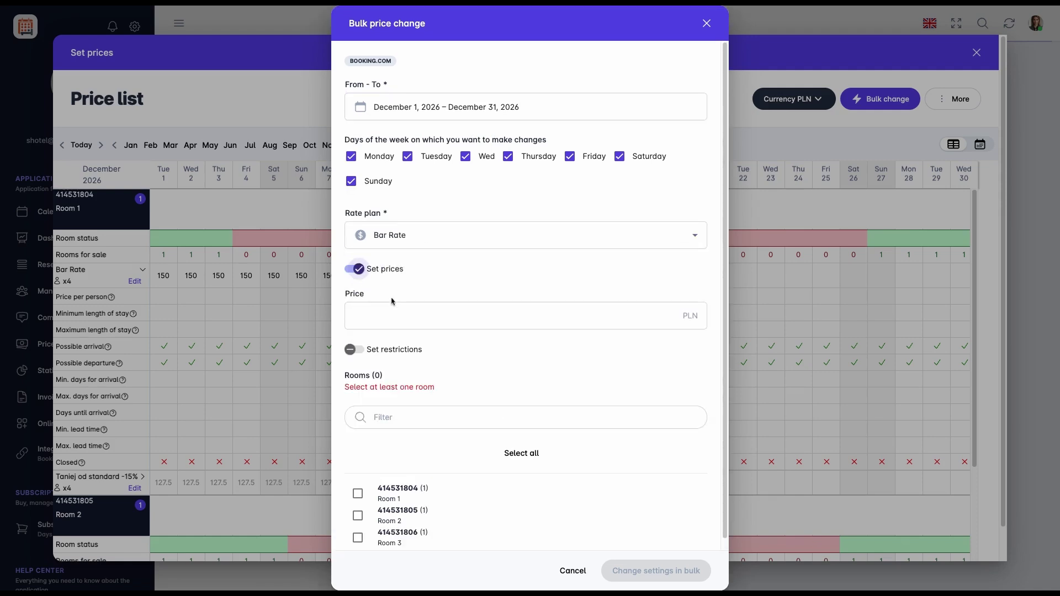
{"action": "left_click", "coordinate": [391, 310]}
{"action": "type", "text": "25"}
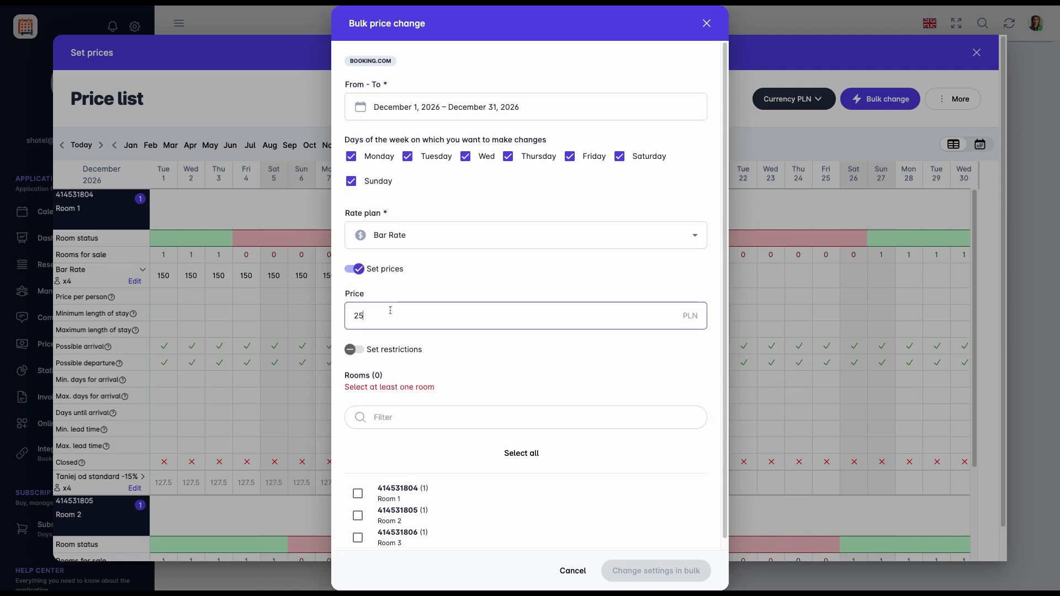
{"action": "type", "text": "0"}
{"action": "left_click", "coordinate": [351, 349]}
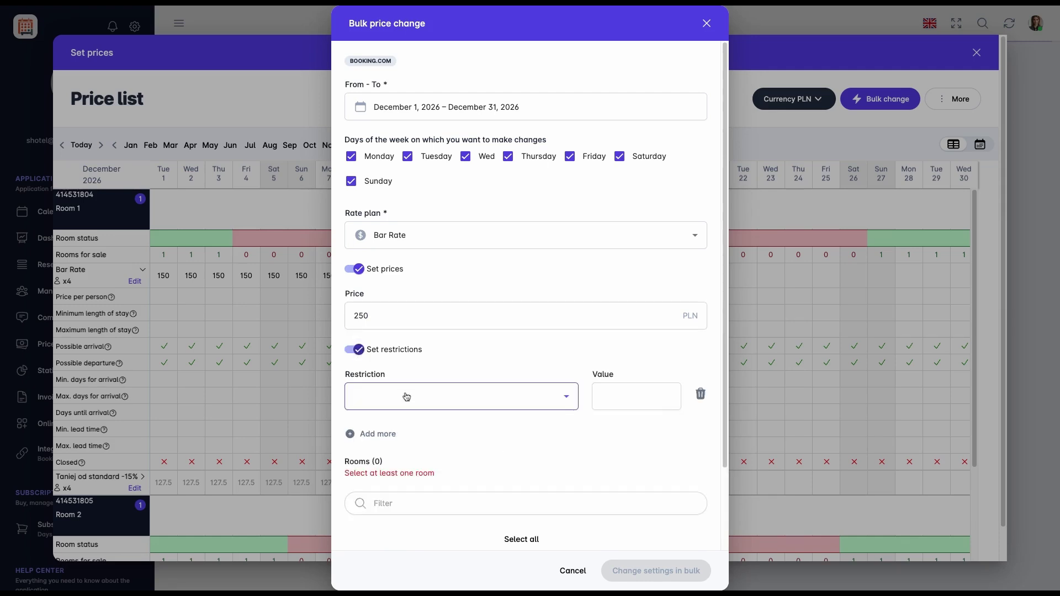
{"action": "left_click", "coordinate": [406, 397]}
{"action": "left_click", "coordinate": [443, 461]}
{"action": "left_click", "coordinate": [635, 409]}
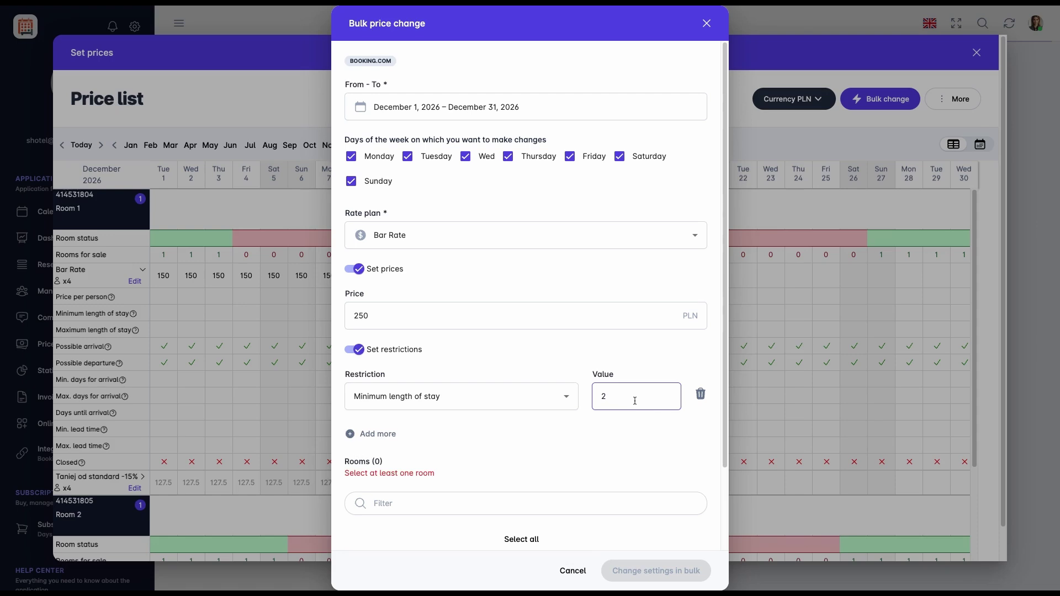
Step: Add a second restriction: maximum length of stay of 2
{"action": "left_click", "coordinate": [613, 436]}
{"action": "scroll", "coordinate": [530, 442], "scroll_direction": "down", "scroll_amount": 2}
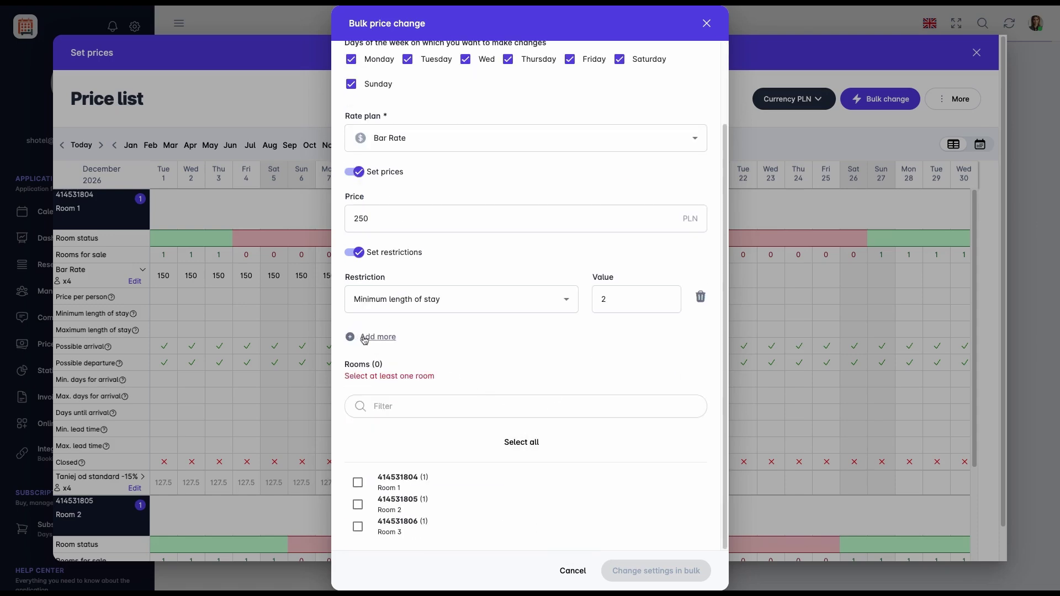
{"action": "left_click", "coordinate": [365, 338]}
{"action": "left_click", "coordinate": [374, 352]}
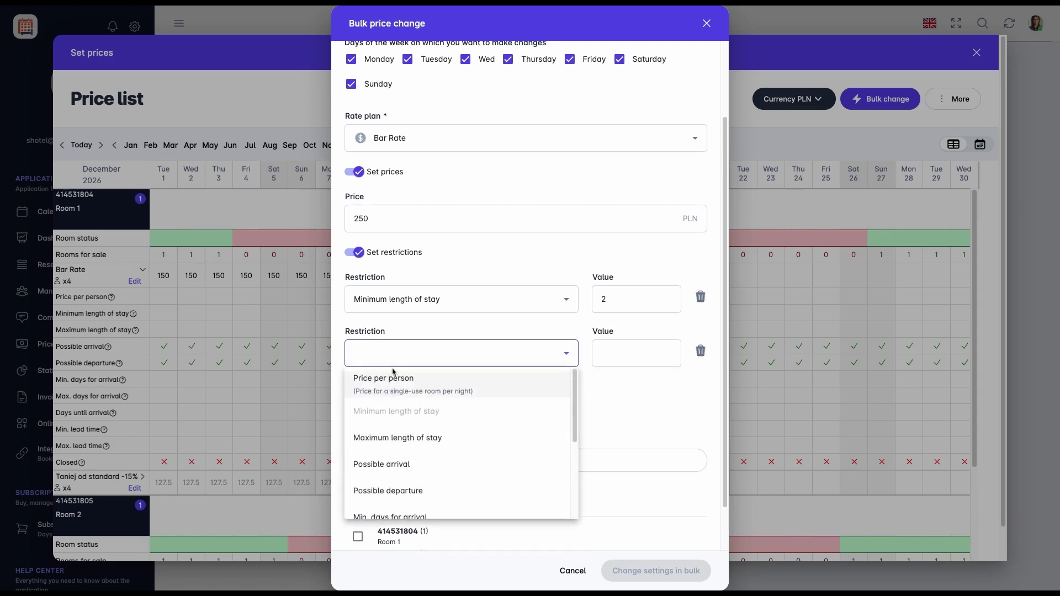
{"action": "left_click", "coordinate": [407, 438]}
{"action": "left_click", "coordinate": [621, 359]}
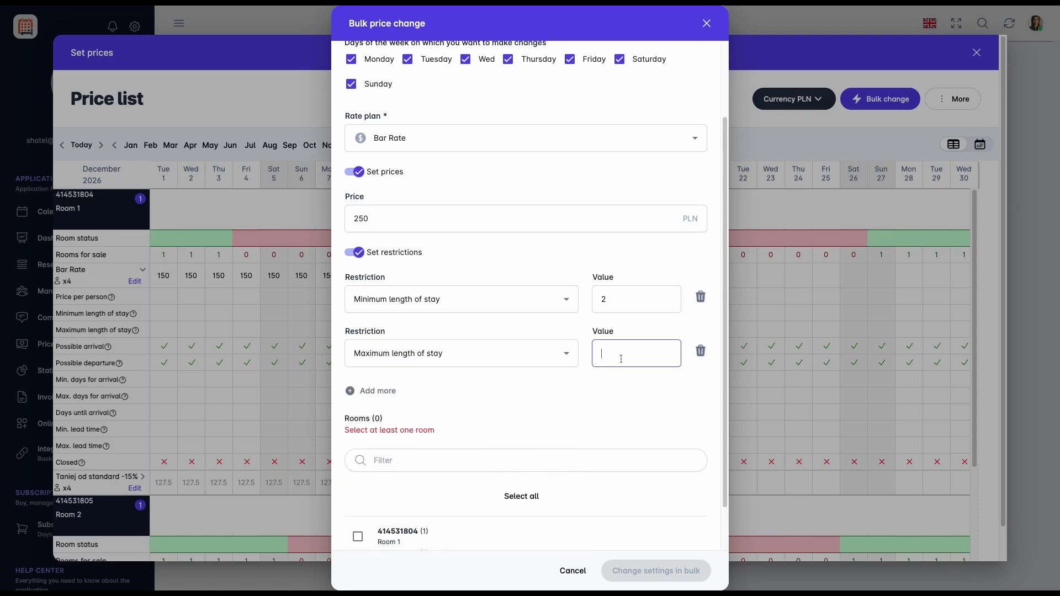
{"action": "left_click", "coordinate": [590, 406]}
Step: Apply the bulk change to Room 1, Room 2 and Room 3
{"action": "scroll", "coordinate": [501, 387], "scroll_direction": "down", "scroll_amount": 1}
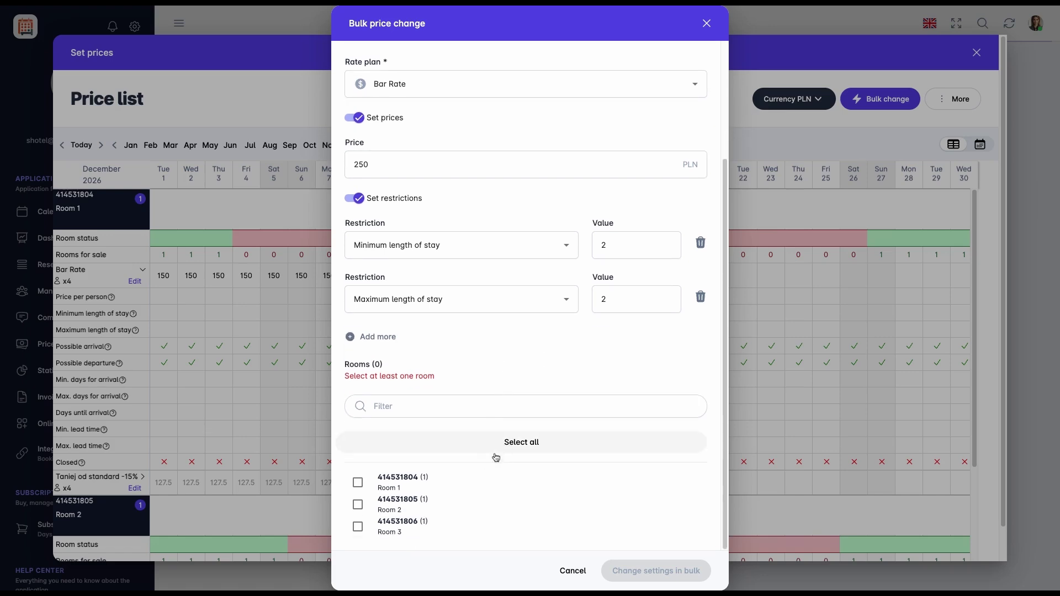
{"action": "left_click", "coordinate": [431, 482]}
{"action": "left_click", "coordinate": [425, 512]}
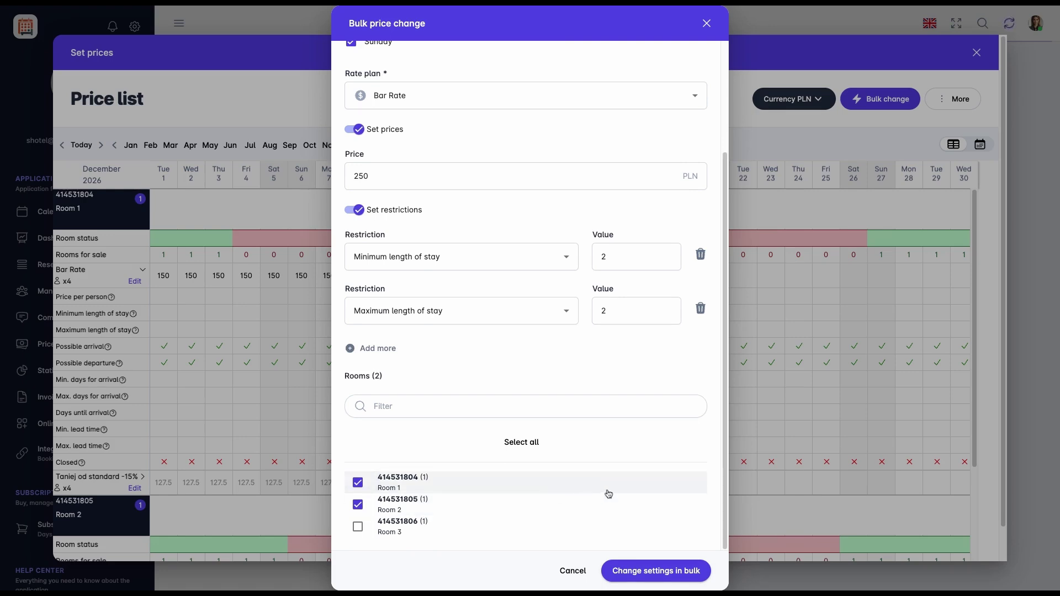
{"action": "left_click", "coordinate": [623, 526]}
{"action": "scroll", "coordinate": [661, 479], "scroll_direction": "up", "scroll_amount": 3}
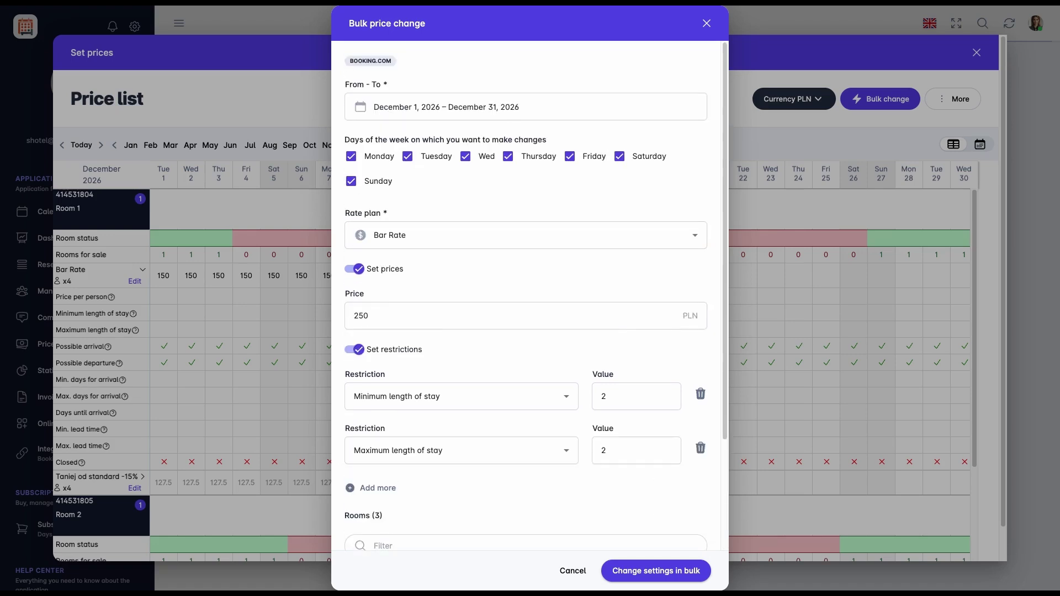
Step: Apply the December bulk changes, then close the bulk form and the price list
{"action": "left_click", "coordinate": [667, 575]}
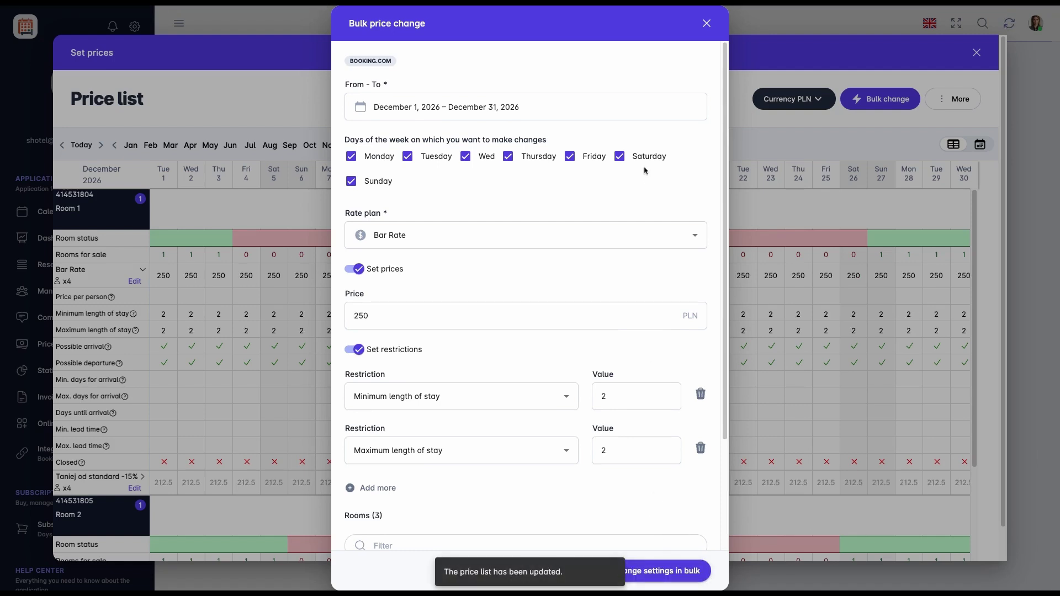
{"action": "scroll", "coordinate": [679, 188], "scroll_direction": "down", "scroll_amount": 3}
{"action": "scroll", "coordinate": [629, 246], "scroll_direction": "up", "scroll_amount": 3}
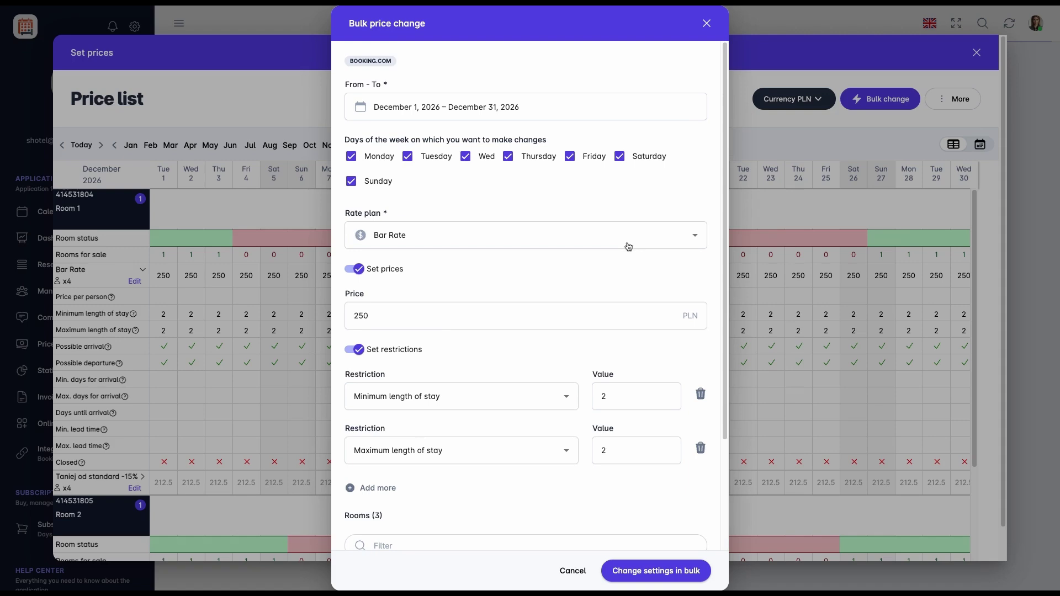
{"action": "left_click", "coordinate": [707, 25]}
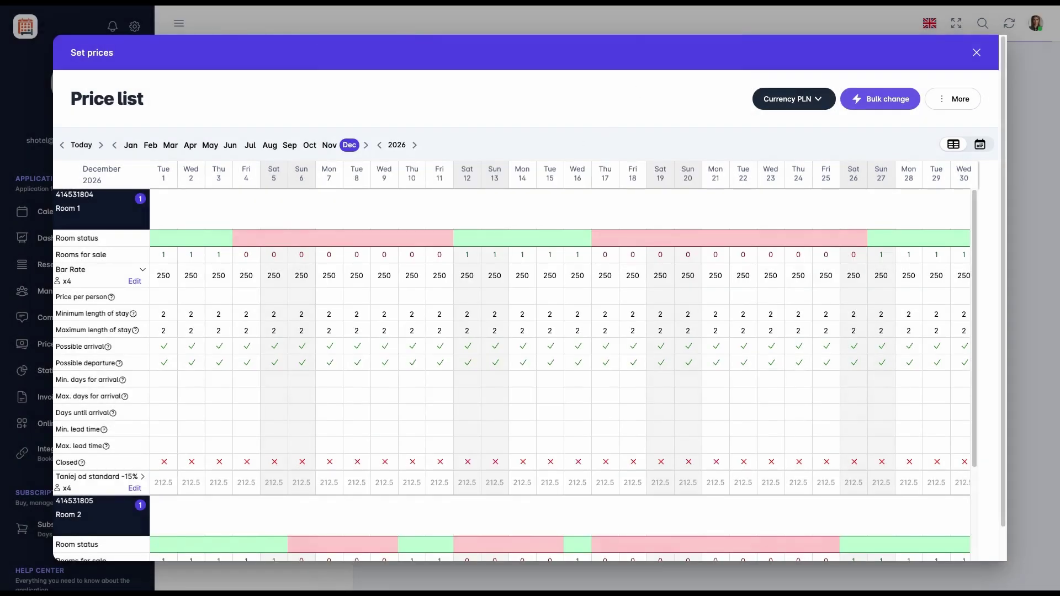
{"action": "left_click", "coordinate": [975, 54]}
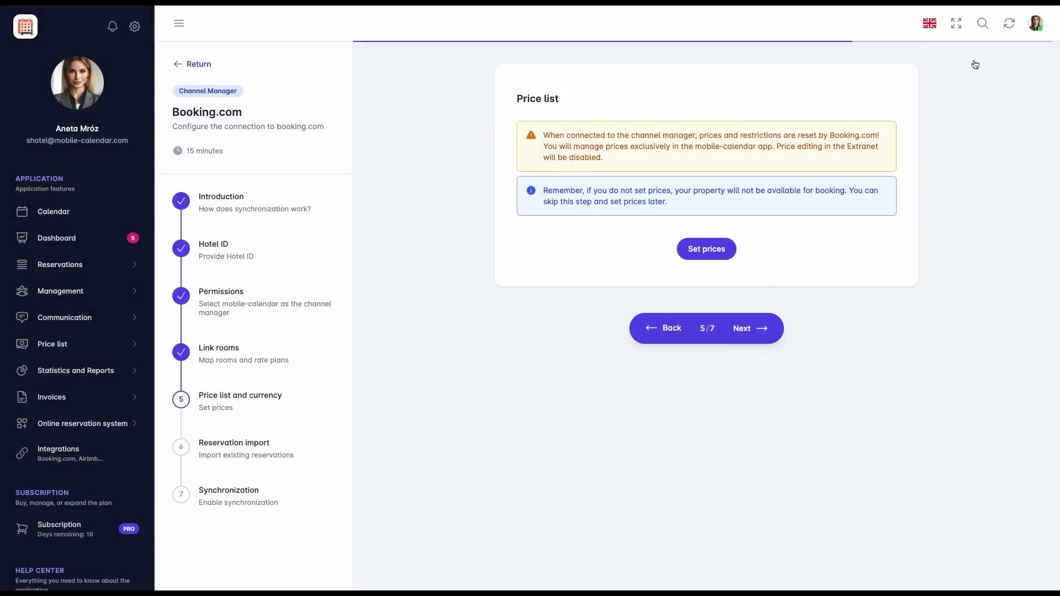
Step: Advance the Booking.com wizard to step 6 of 7, Reservation import
{"action": "left_click", "coordinate": [265, 449]}
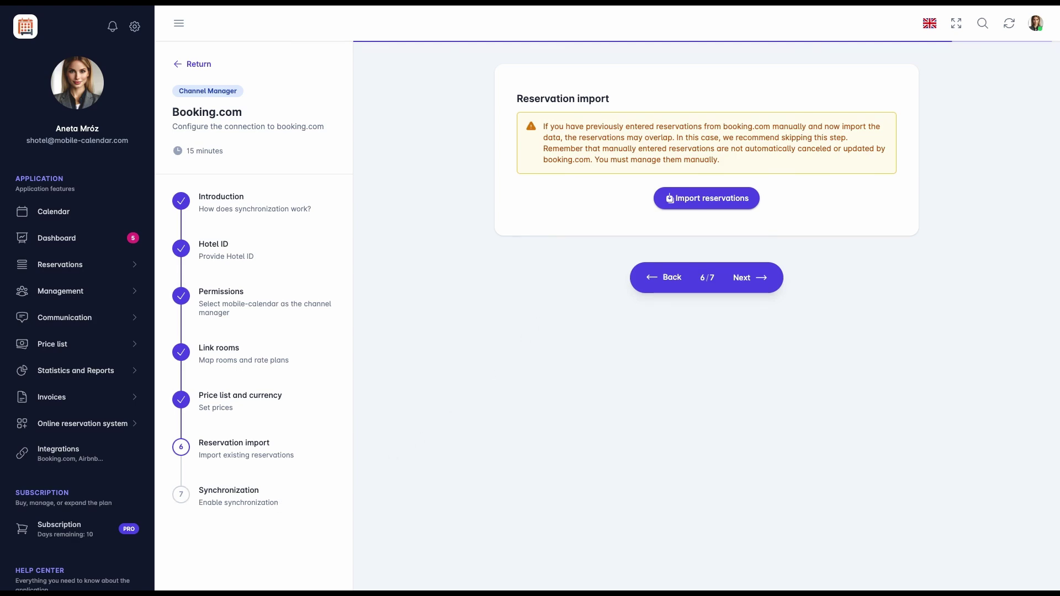
Step: Revisit room linking and switch the price list to Booking.com pricing
{"action": "left_click", "coordinate": [261, 497]}
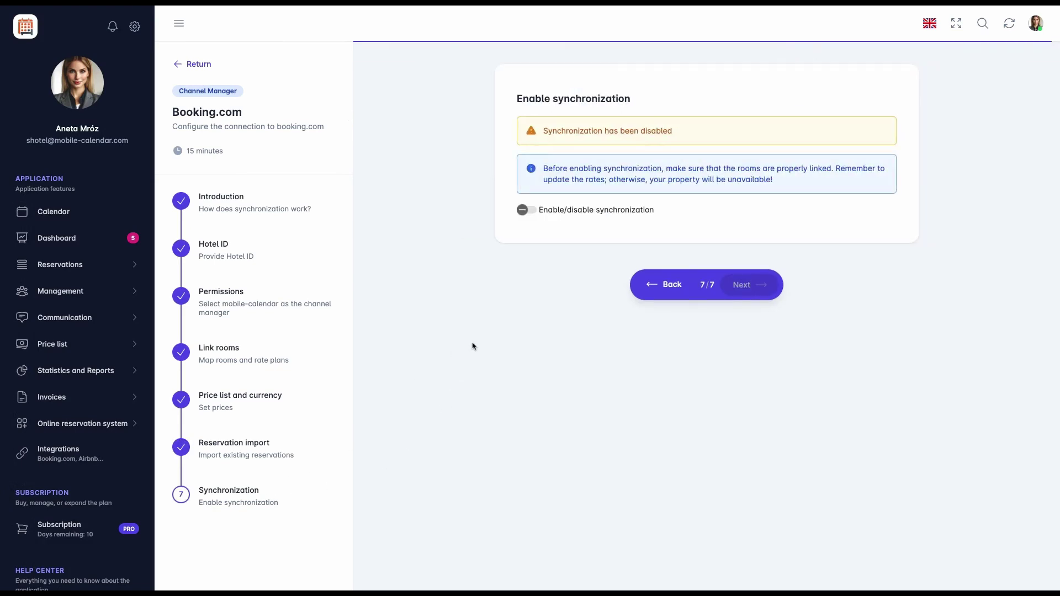
{"action": "left_click", "coordinate": [254, 349]}
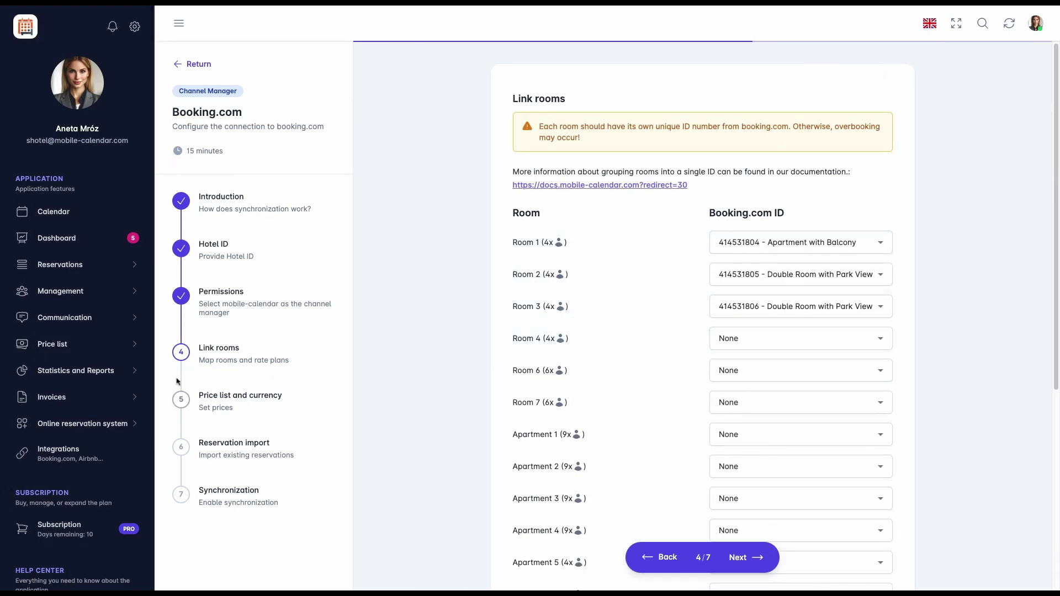
{"action": "left_click", "coordinate": [96, 344]}
{"action": "left_click", "coordinate": [98, 375]}
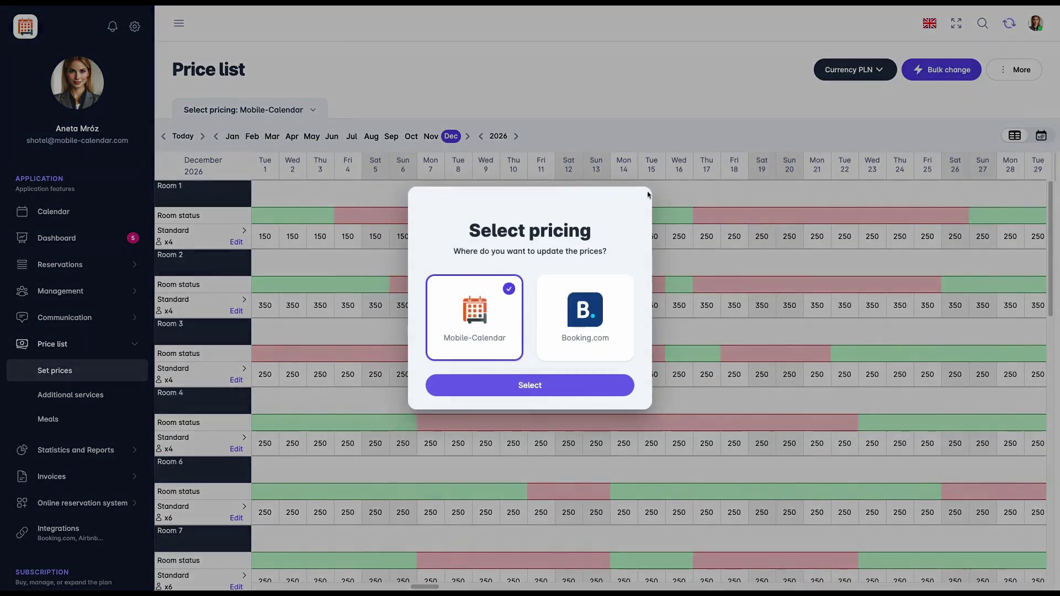
{"action": "left_click", "coordinate": [608, 335]}
Step: Check the currency list, then reopen the Booking.com connection setup from Integrations
{"action": "left_click", "coordinate": [841, 78]}
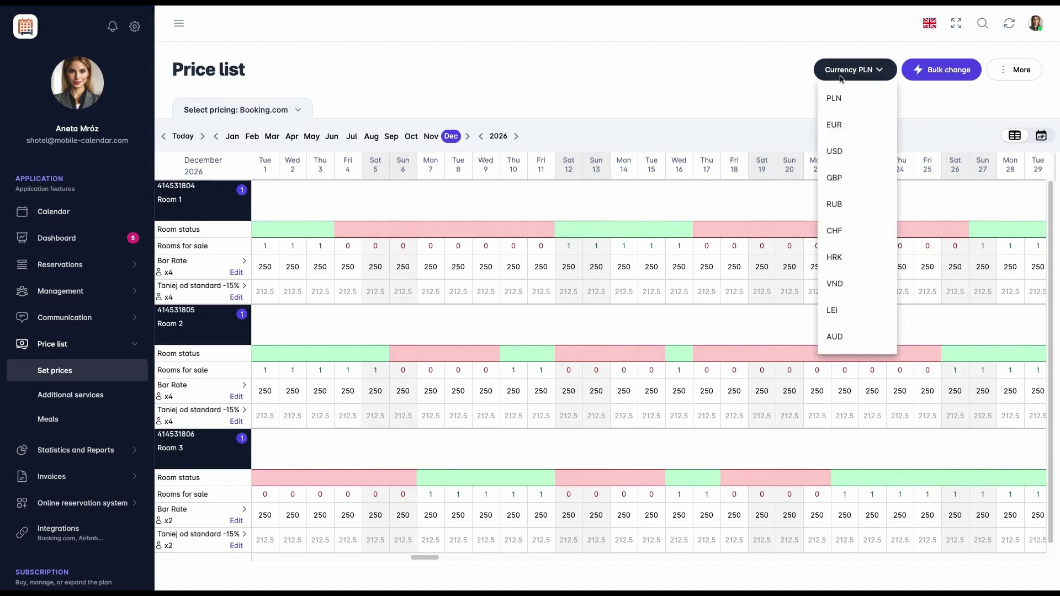
{"action": "left_click", "coordinate": [840, 78]}
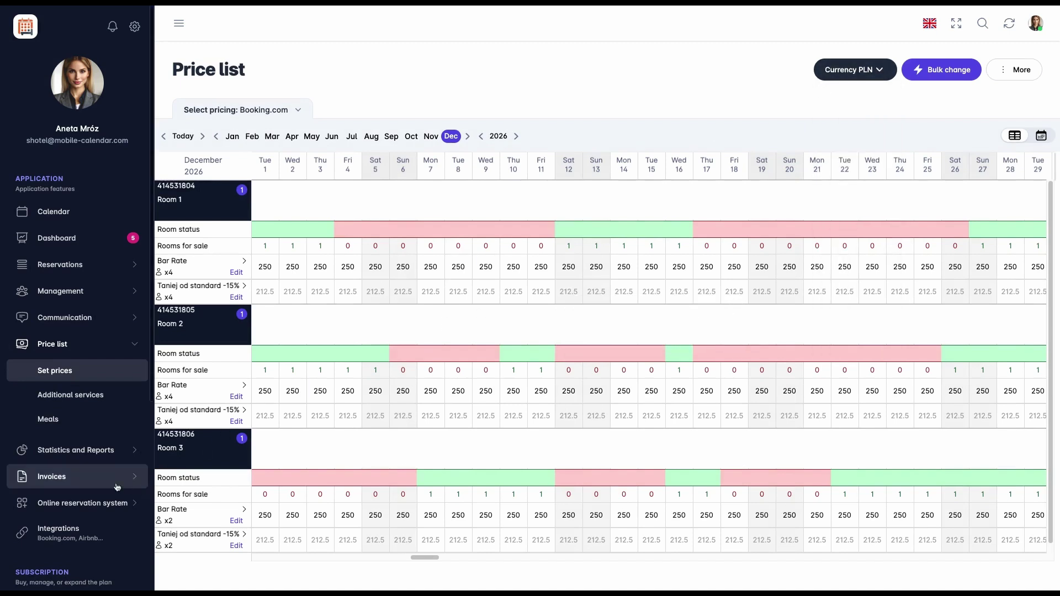
{"action": "left_click", "coordinate": [61, 530]}
{"action": "left_click", "coordinate": [364, 309]}
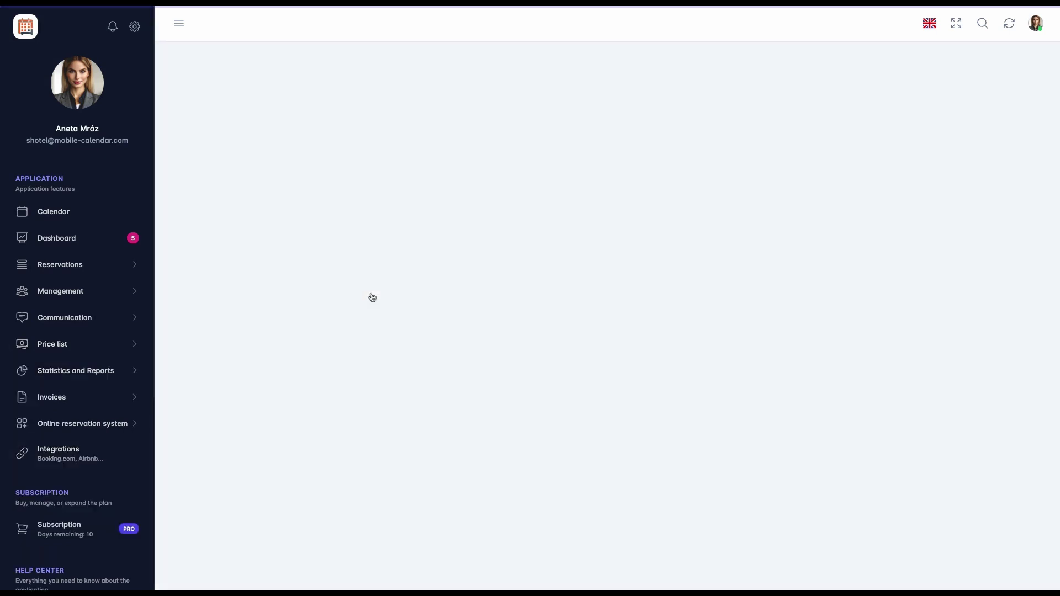
Step: Turn on the Enable/disable synchronization toggle on step 7 of 7
{"action": "left_click", "coordinate": [224, 491]}
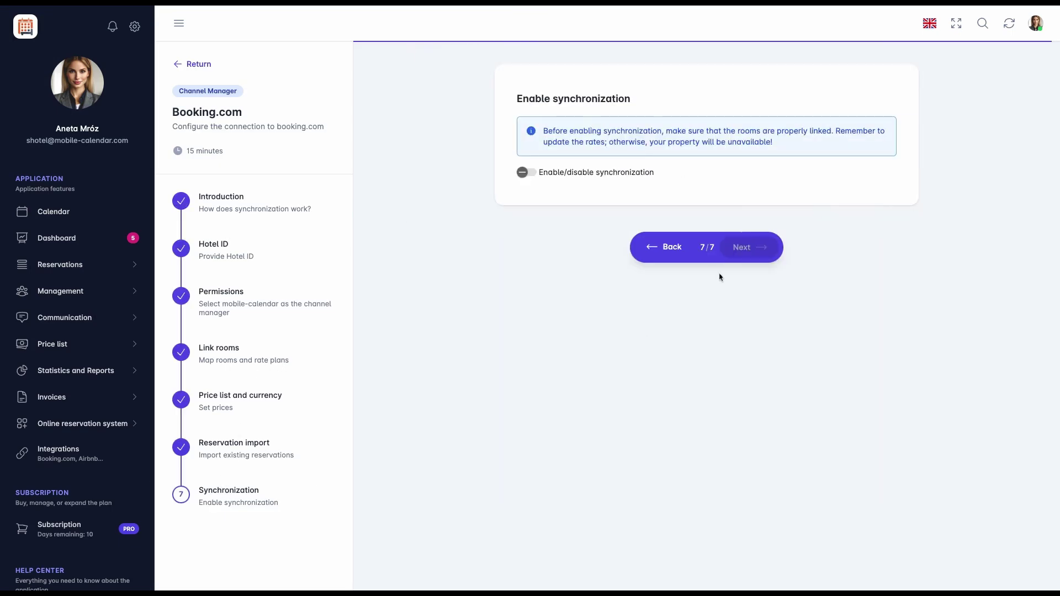
{"action": "left_click", "coordinate": [528, 174]}
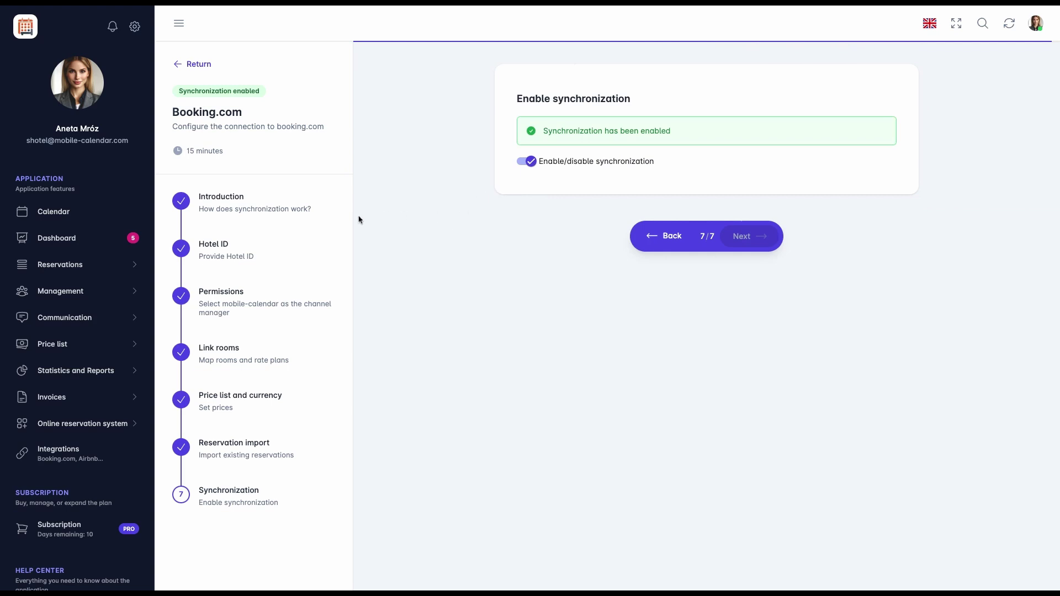
Step: Return to the Calendar view showing December 2026 reservations
{"action": "left_click", "coordinate": [97, 215]}
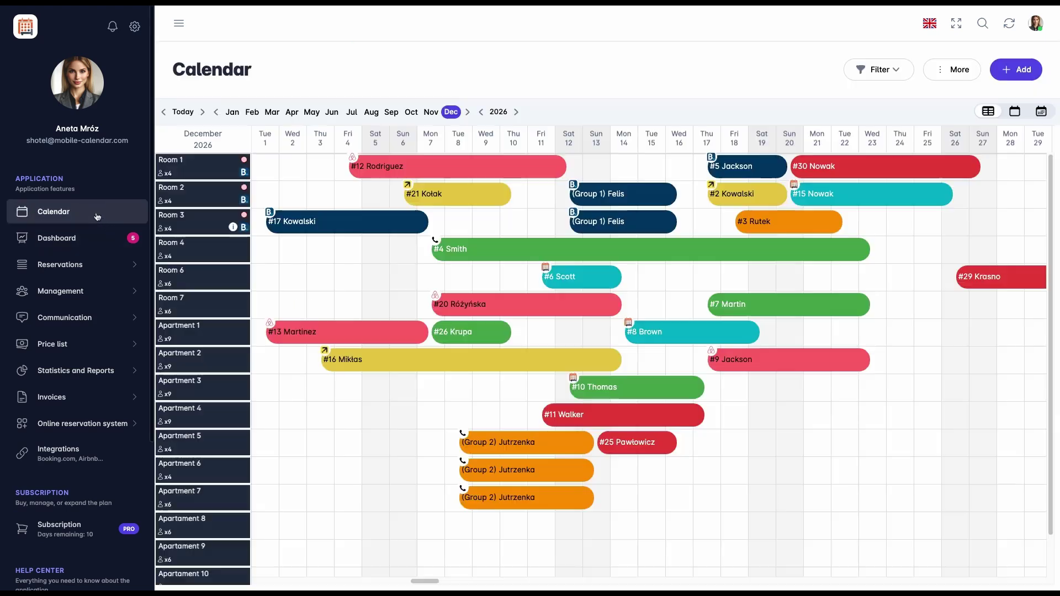